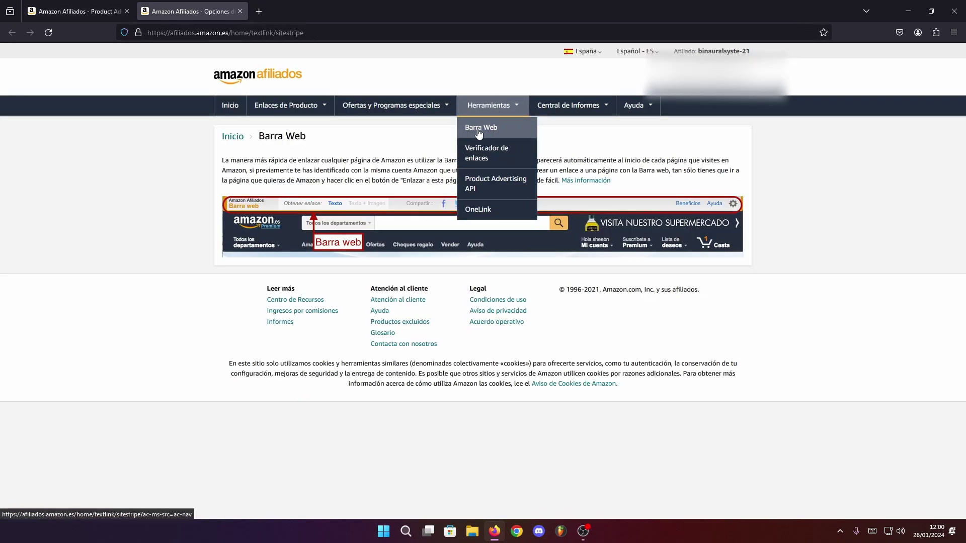
Open the affiliate Barra Web page, search Amazon.es for cafetera, and open the Cecotec Cafetera Express Manual Power Espresso 20 product page
click(478, 129)
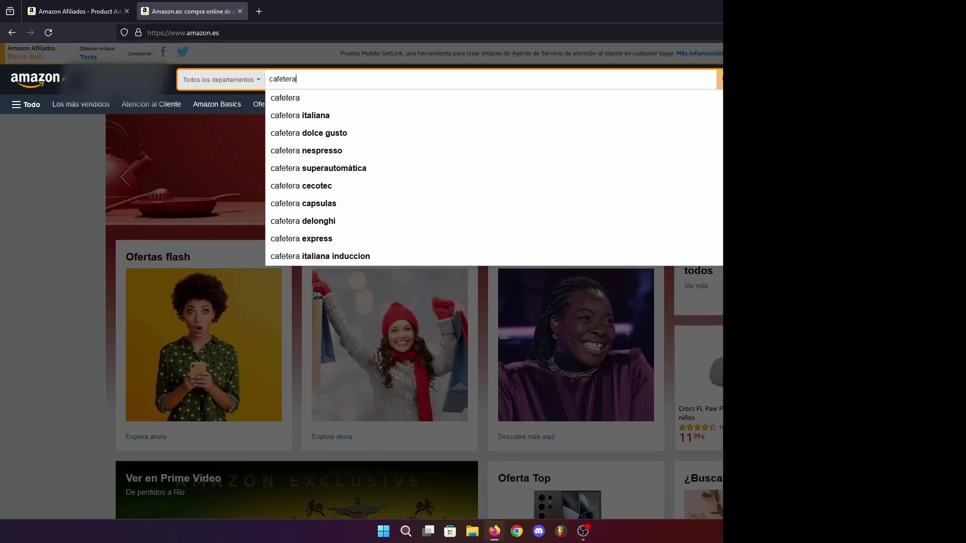
key(Return)
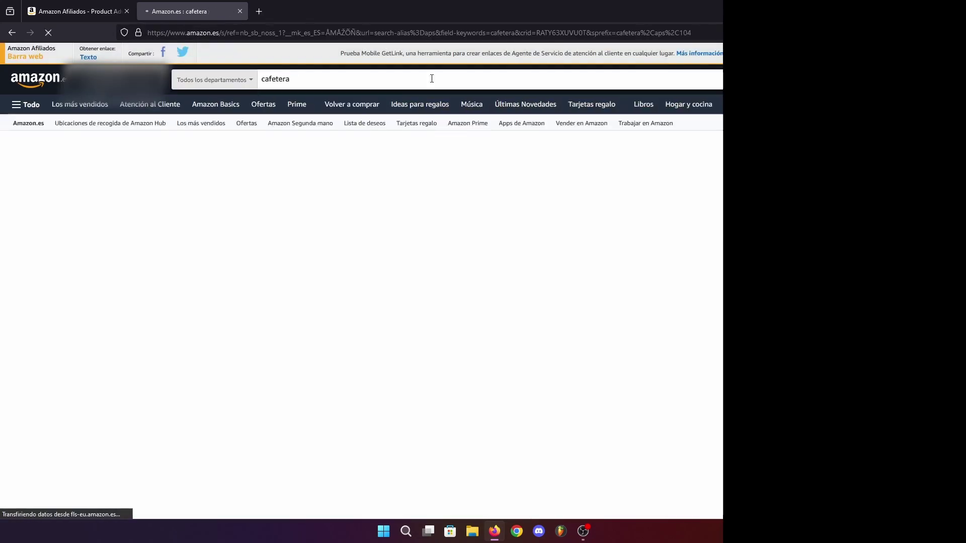
scroll(435, 219, down, 5)
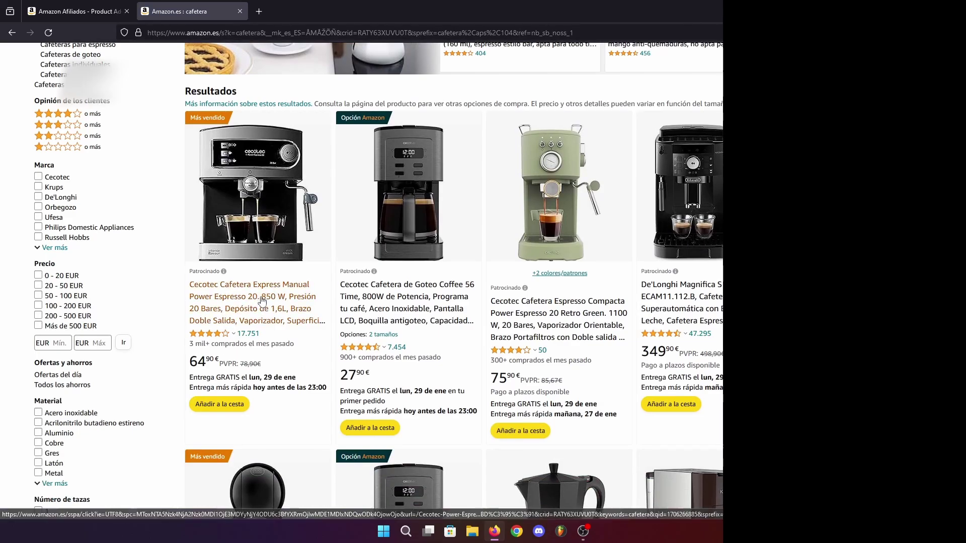
click(263, 304)
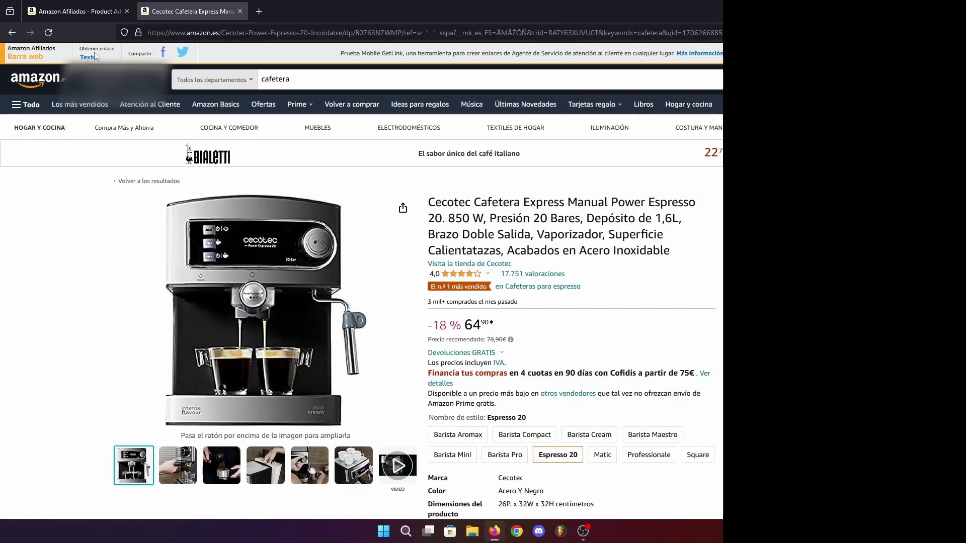
Generate a text affiliate link for the Cecotec coffee maker, compare the full and short versions, and copy the short link
click(89, 57)
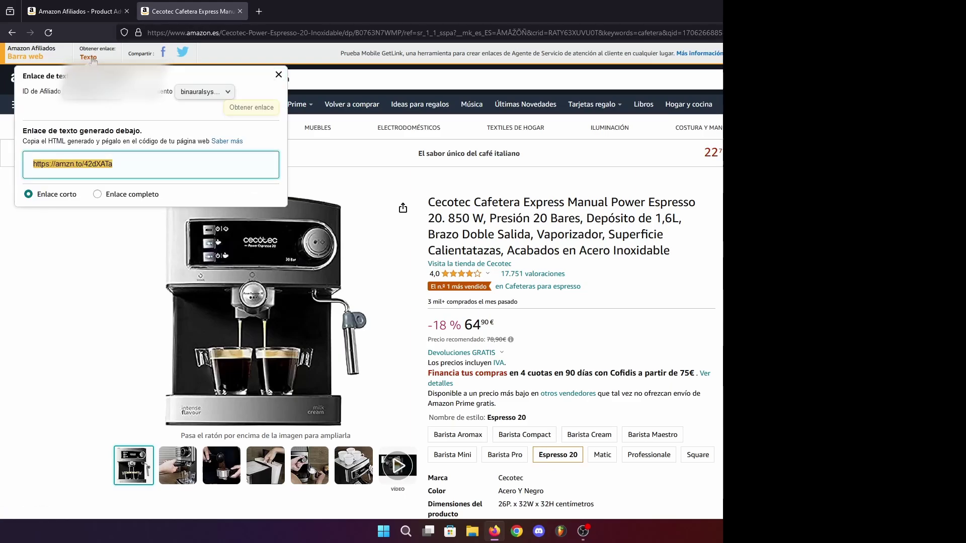
click(109, 100)
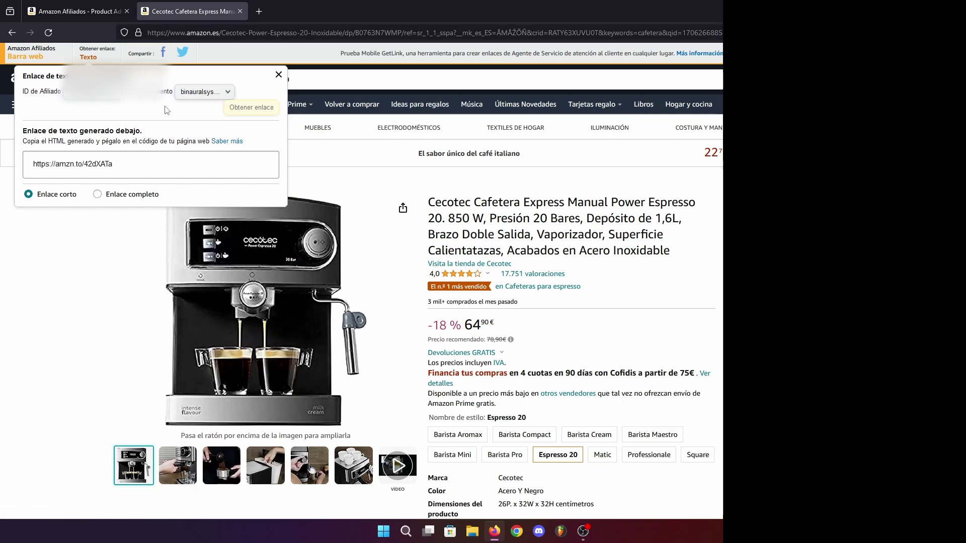
drag(114, 165, 25, 164)
key(ctrl+c)
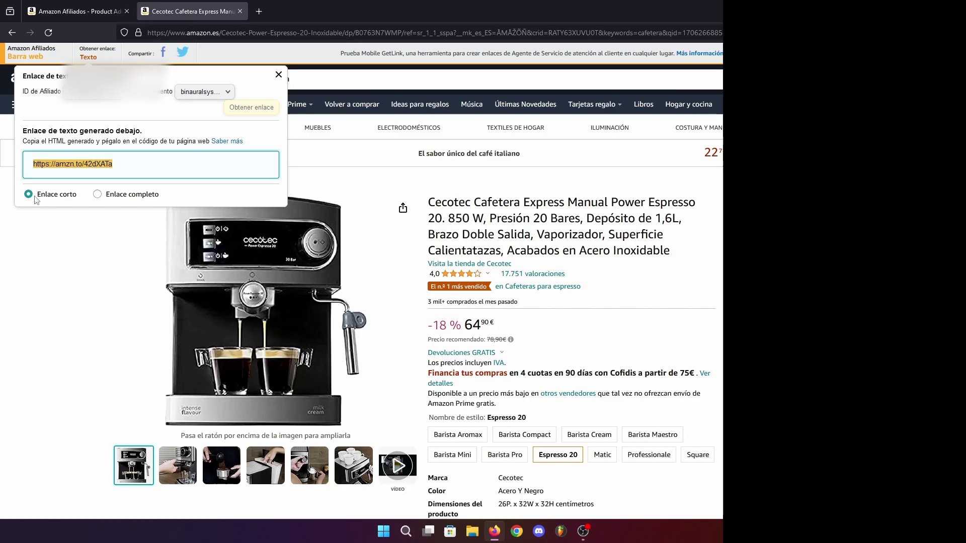
click(97, 195)
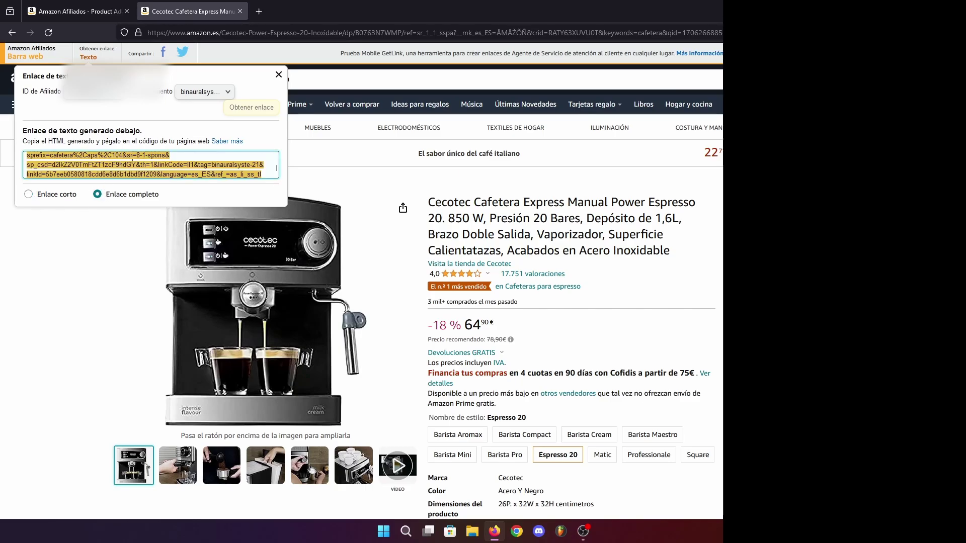
click(29, 195)
right_click(98, 165)
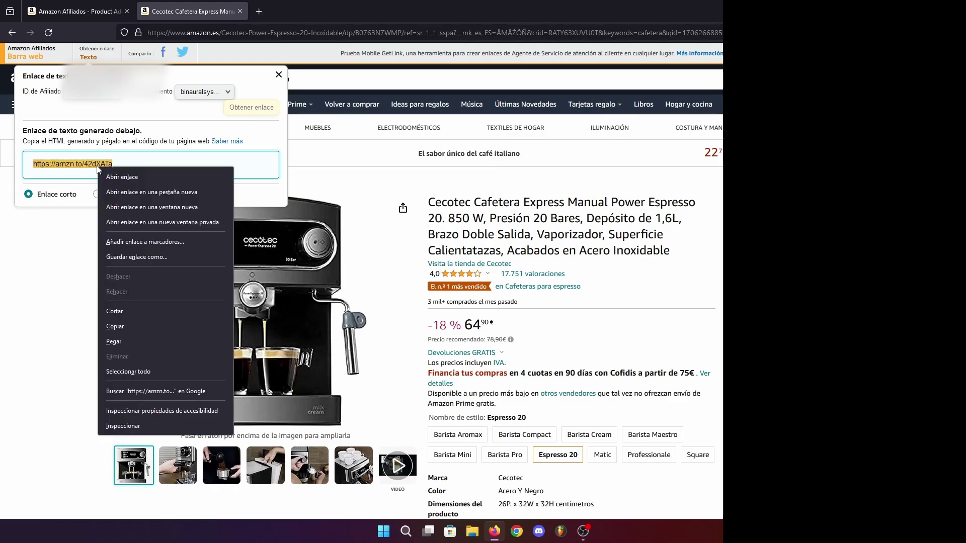
click(115, 326)
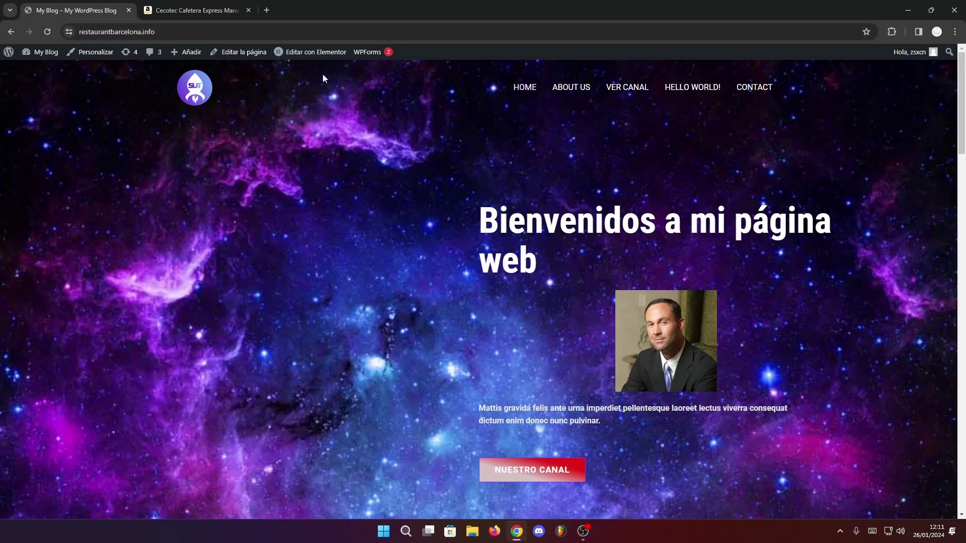
Edit the WordPress home page with Elementor and add a container with four equal columns below the testimonials
mouse_move(307, 53)
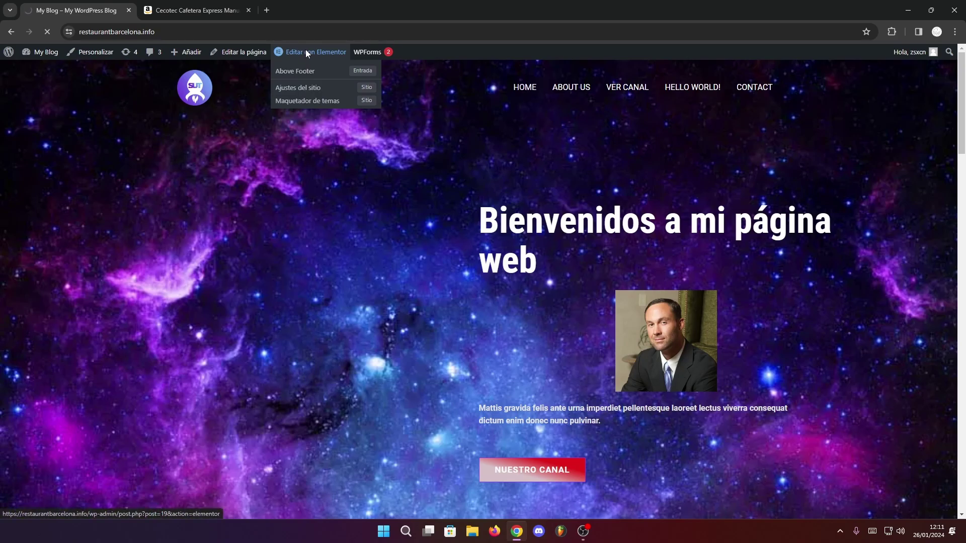
scroll(486, 312, down, 10)
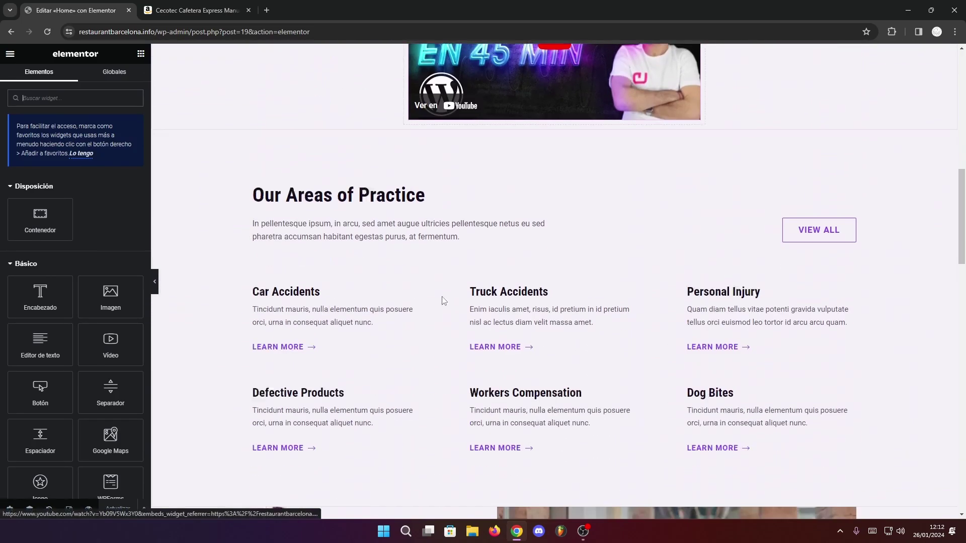
scroll(442, 300, down, 15)
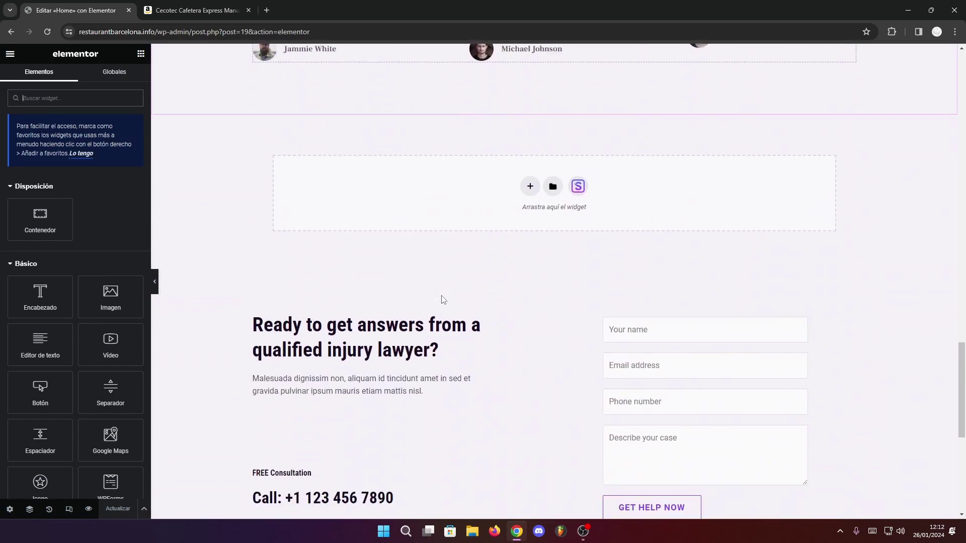
scroll(568, 291, up, 3)
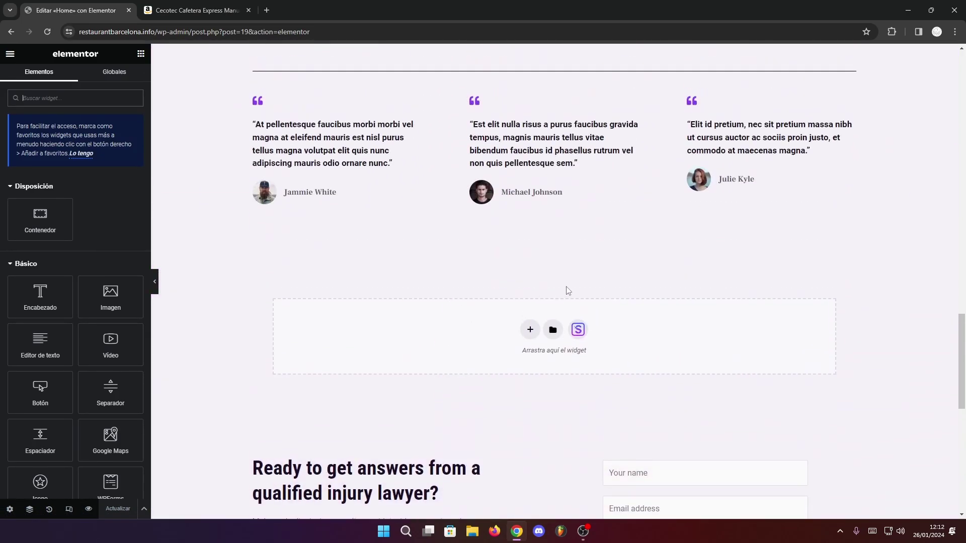
click(529, 330)
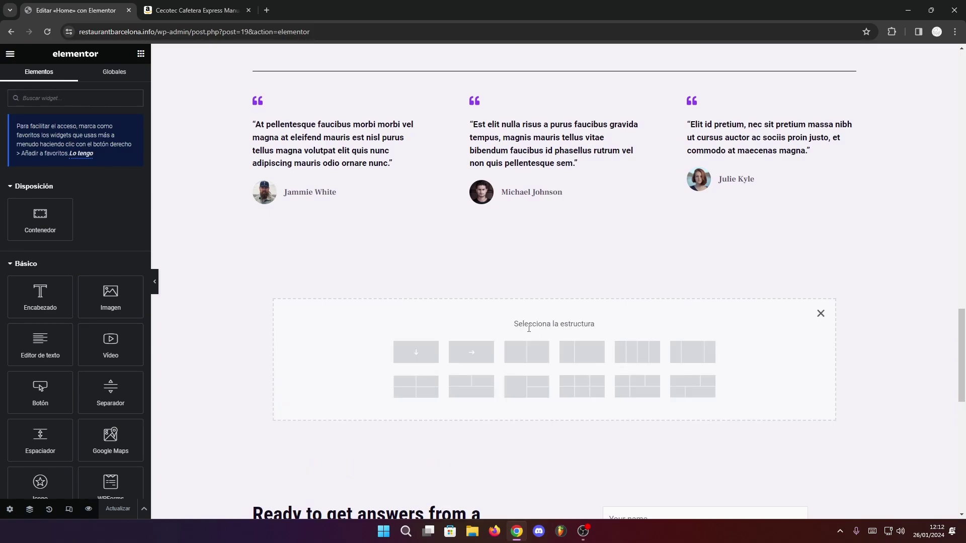
click(638, 356)
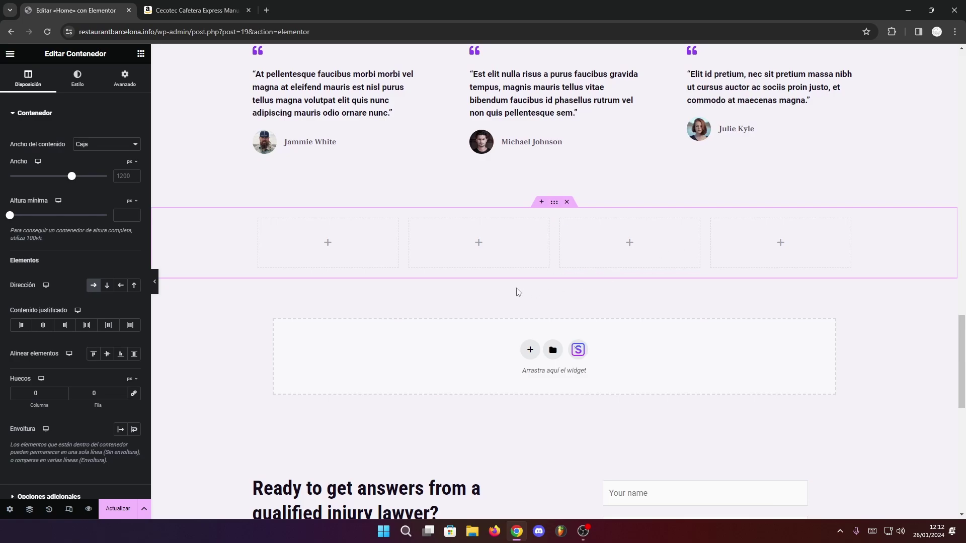
Place a Botón widget in the first column of the new container and set its link to the copied affiliate URL
scroll(515, 292, up, 2)
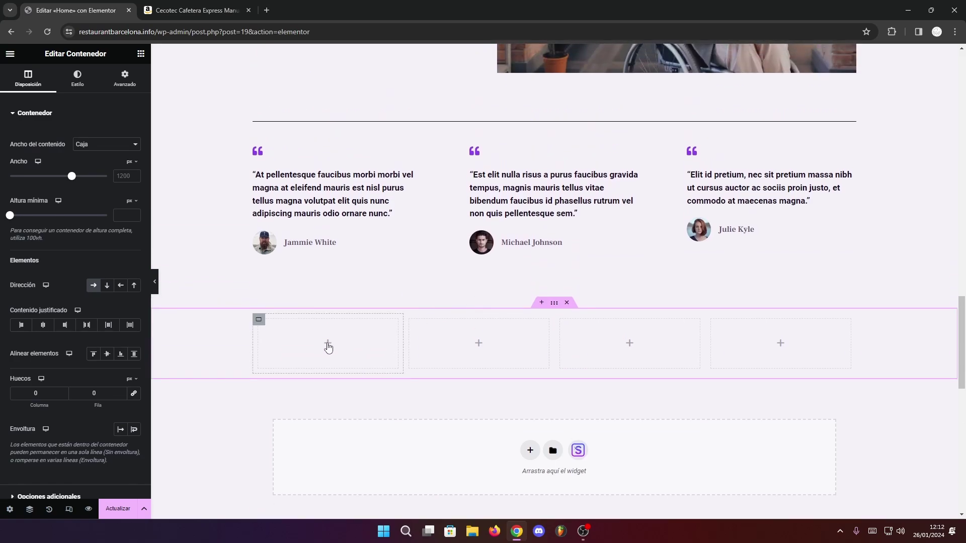
click(328, 346)
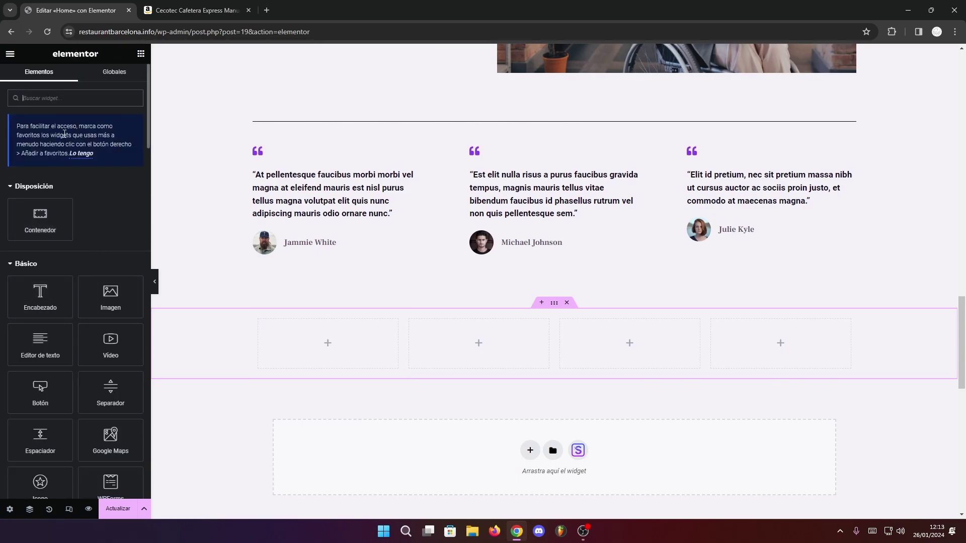
text(boto)
key(BackSpace)
key(BackSpace)
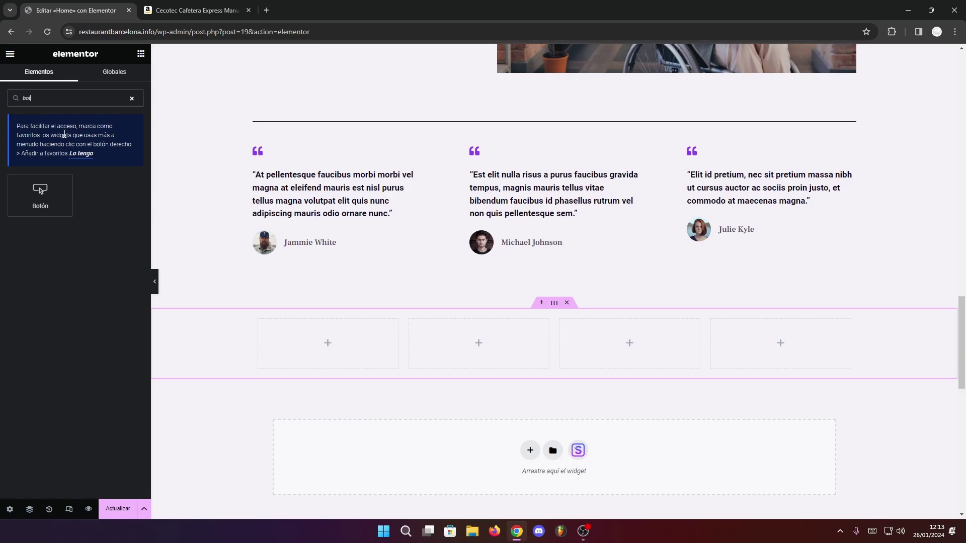
click(40, 196)
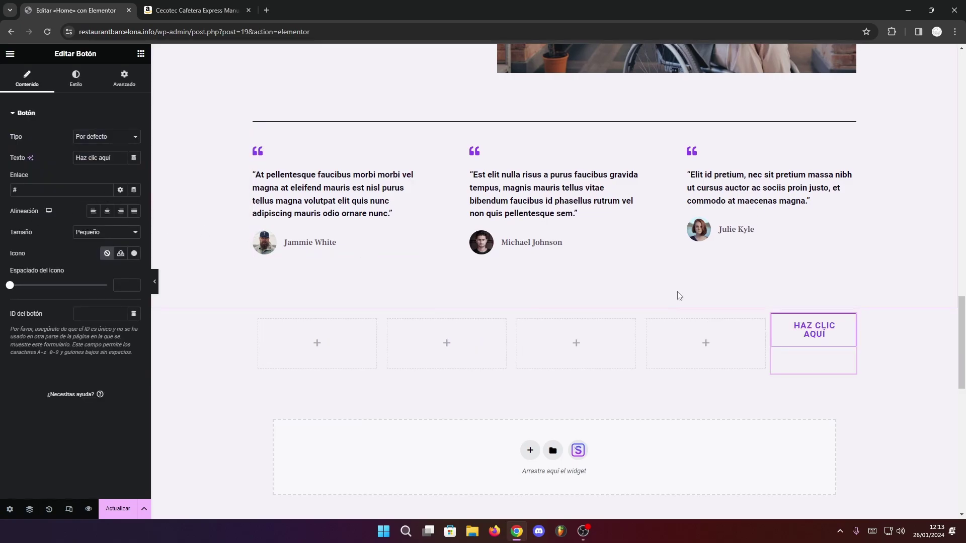
drag(814, 342, 314, 349)
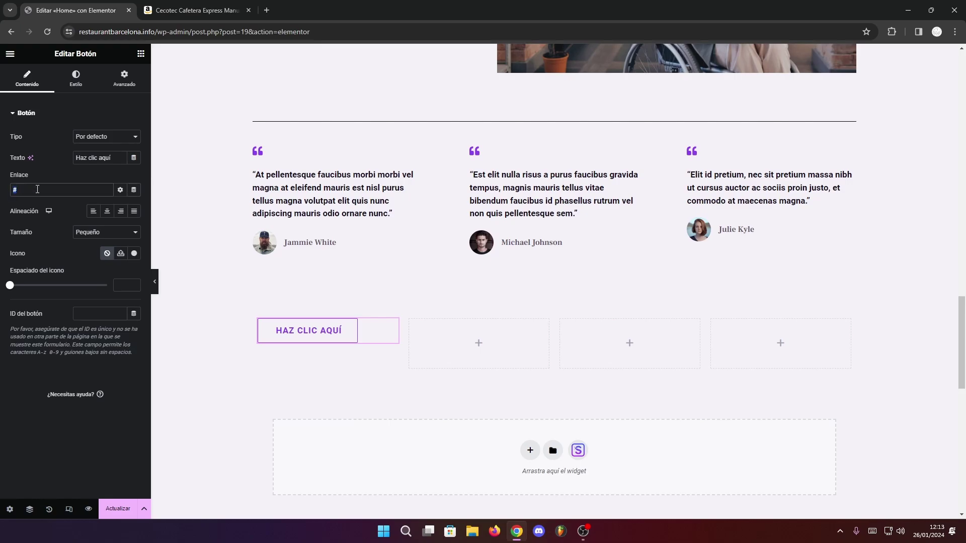
key(ctrl+v)
Switch to the Amazon product page and examine the affiliate tag in its URL
click(195, 12)
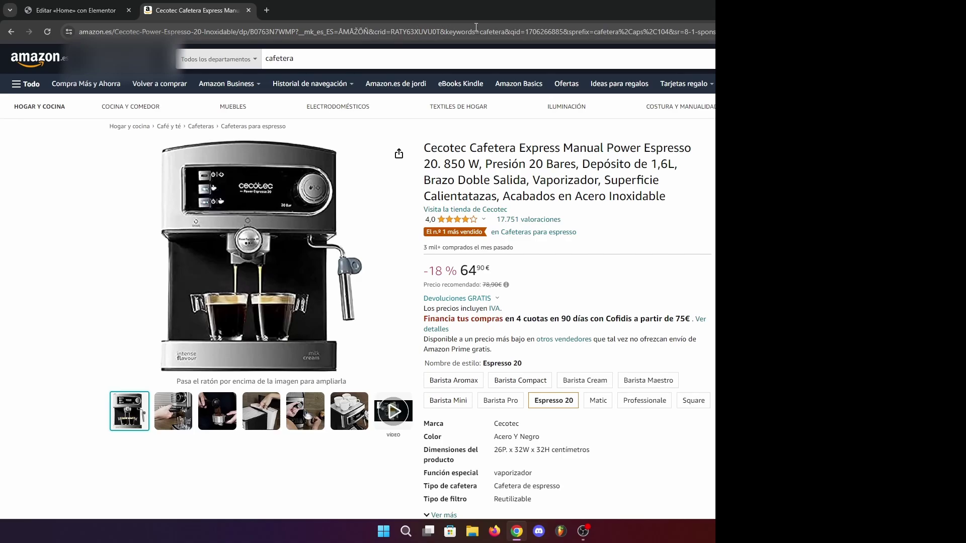
click(600, 31)
drag(593, 31, 634, 31)
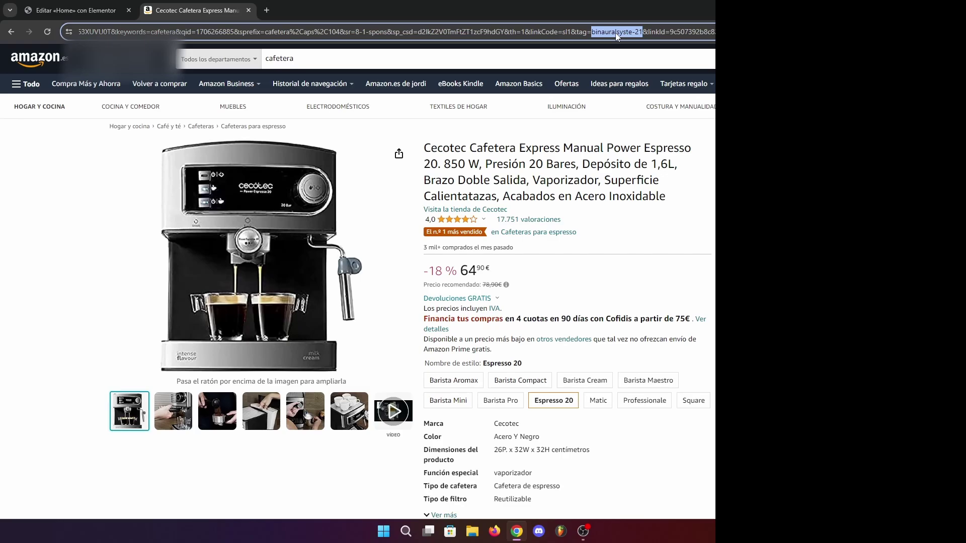
Open the enlarged main image of the Cecotec coffee maker and save it to the computer
mouse_move(256, 222)
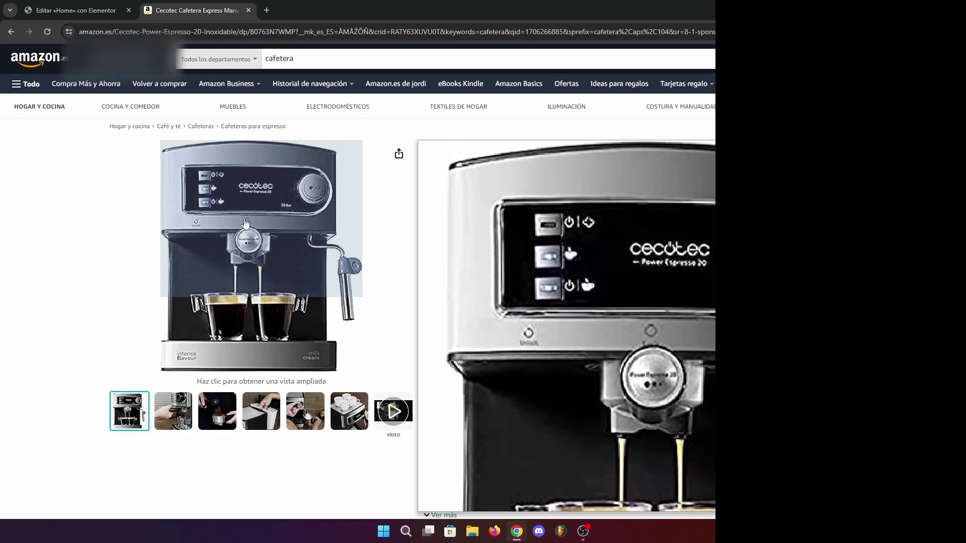
click(246, 222)
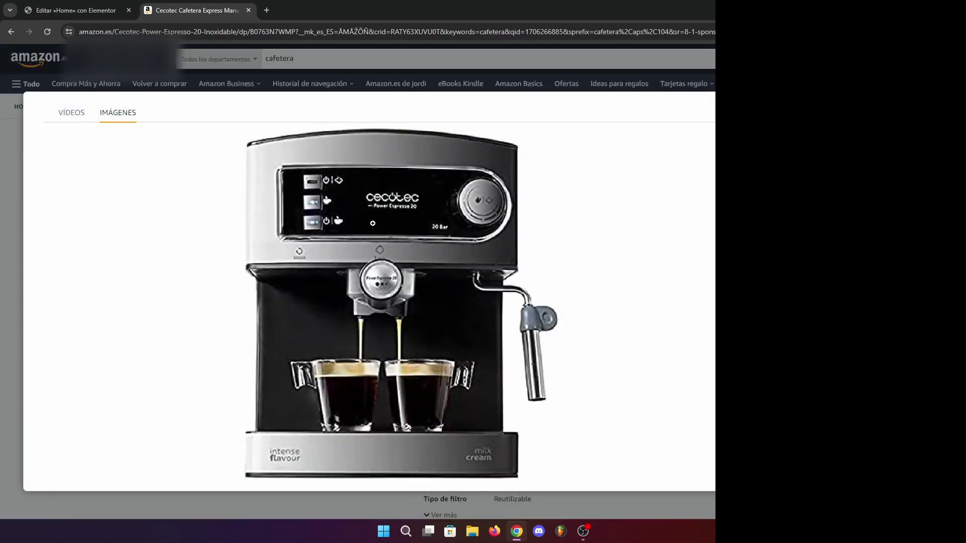
right_click(372, 223)
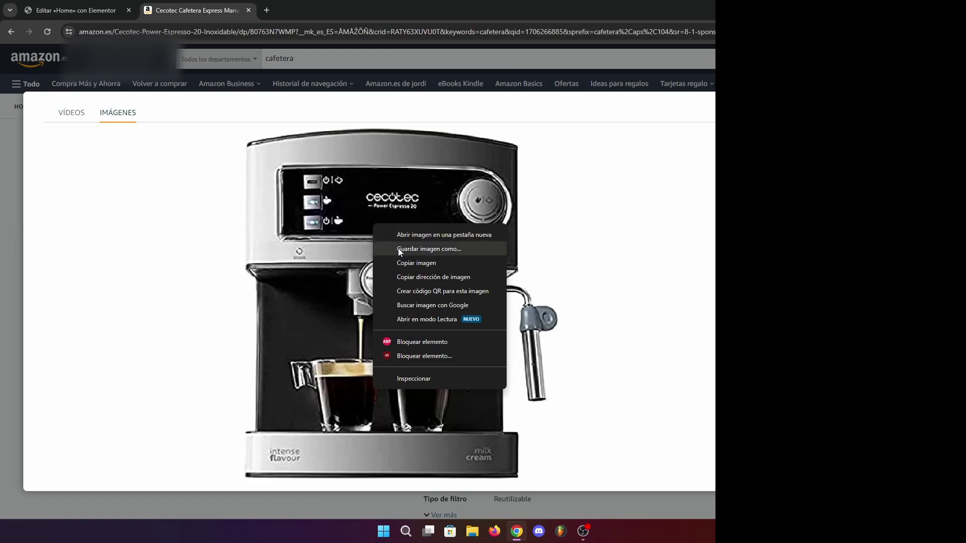
click(412, 250)
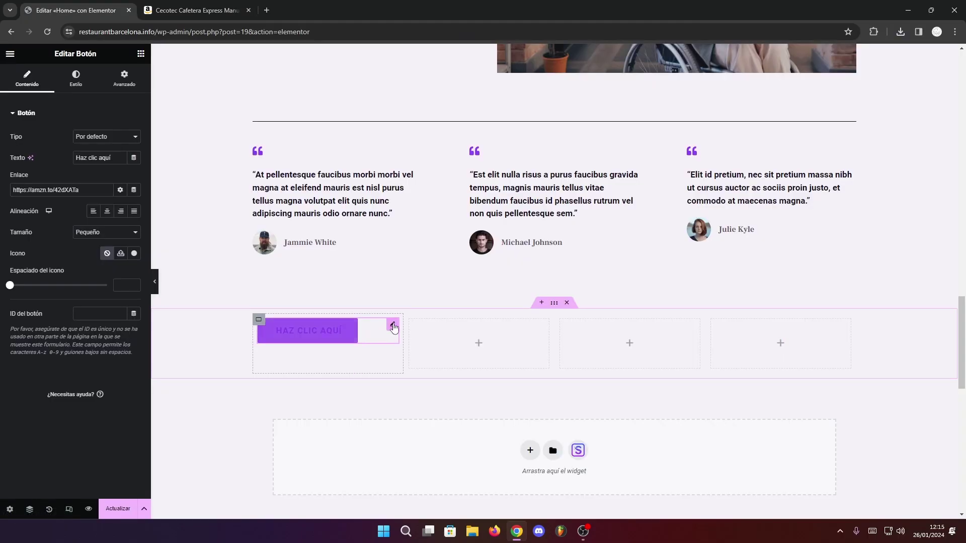
Check the button's affiliate link and align the button to the center of its column
drag(79, 190, 7, 195)
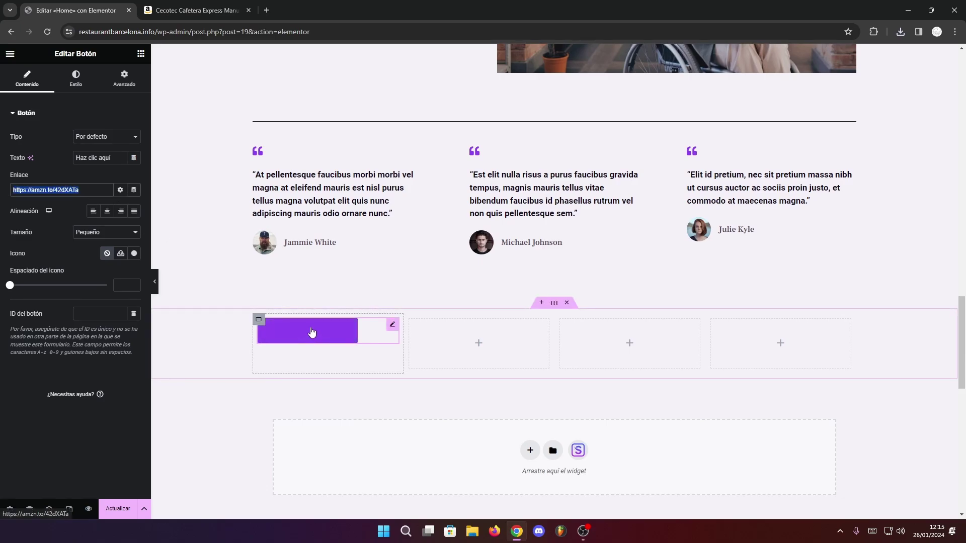
click(93, 211)
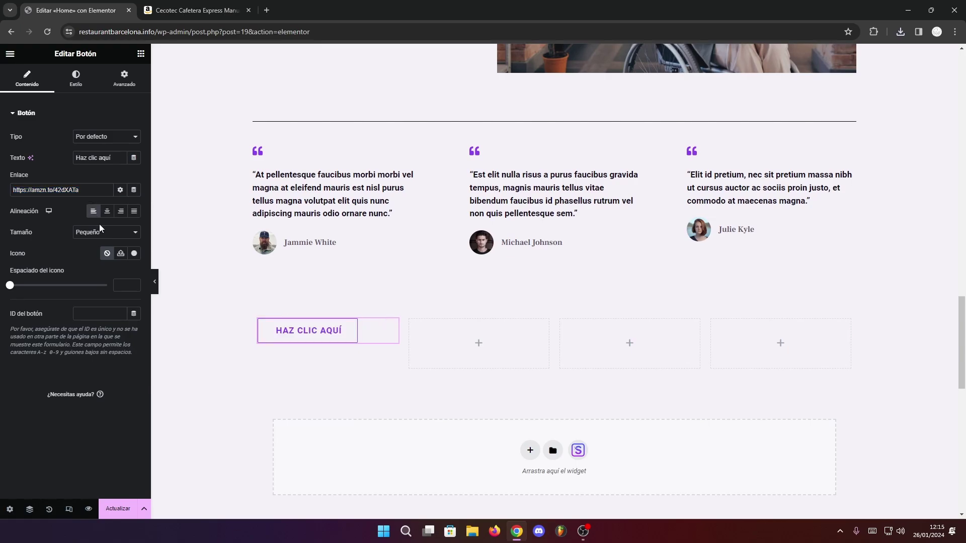
click(107, 212)
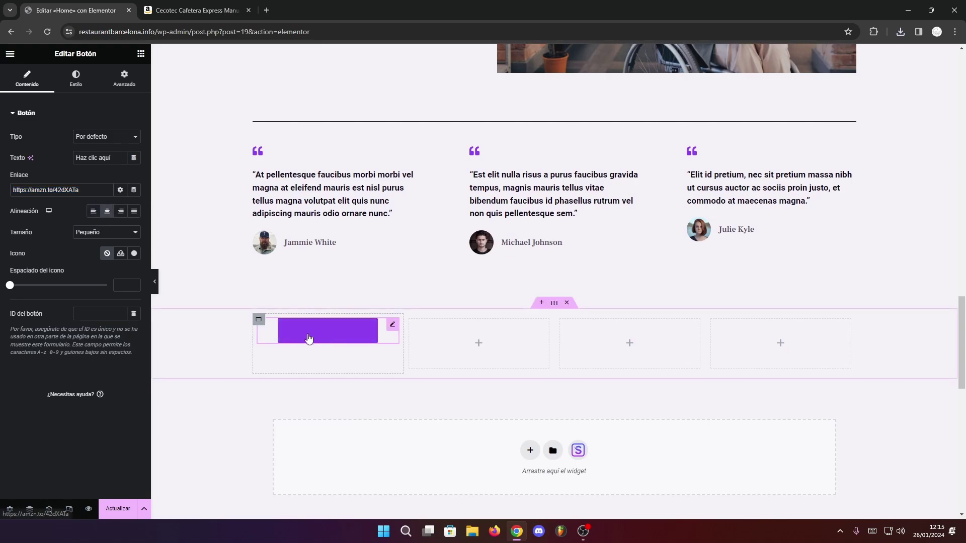
Find the Amazon icon in the icon library by searching for amazon and insert it into the button
click(134, 255)
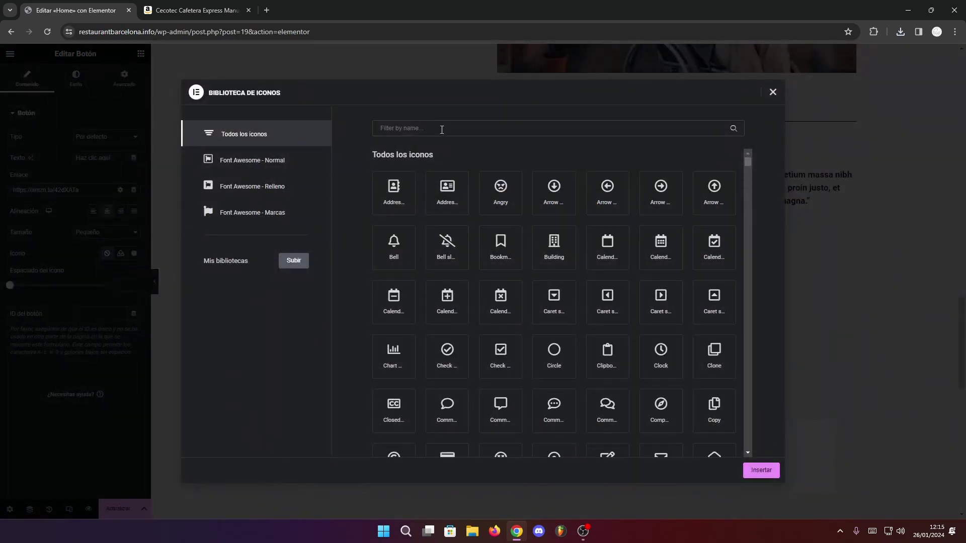
text(ama)
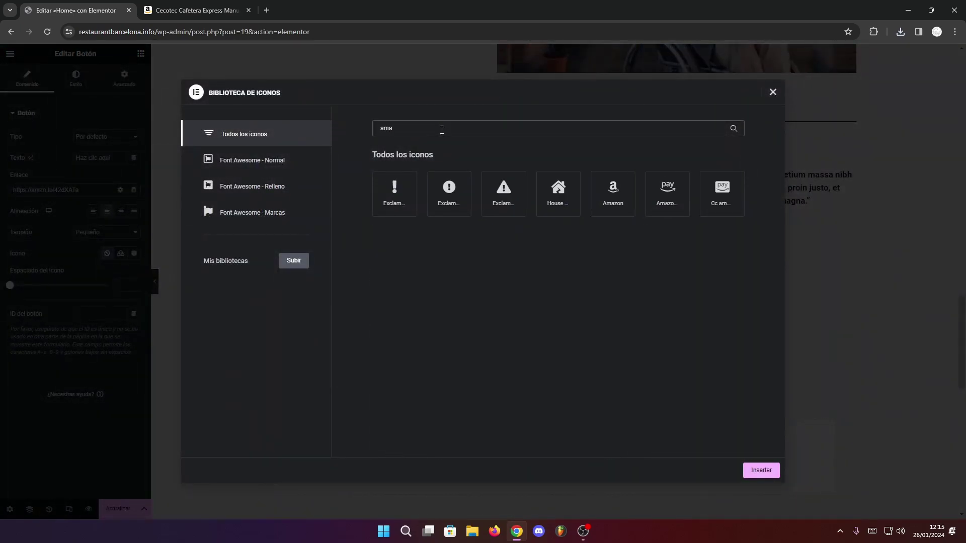
text(zo)
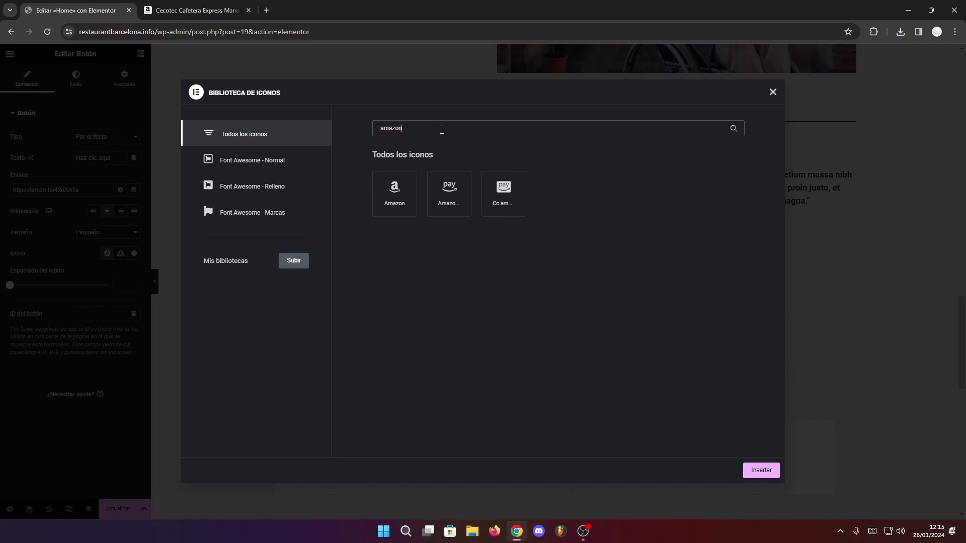
text(n)
click(394, 195)
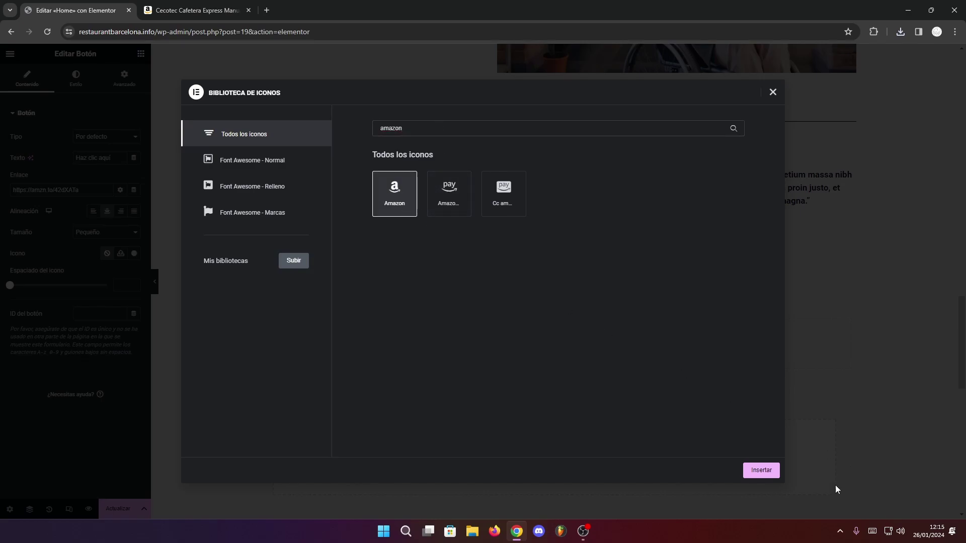
click(759, 473)
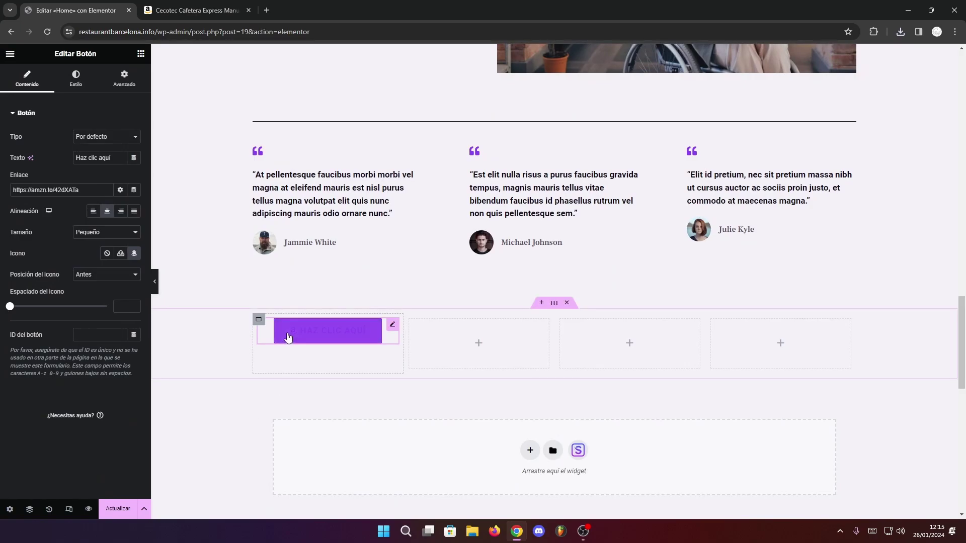
Give the button a classic solid background in a light cream color
click(71, 84)
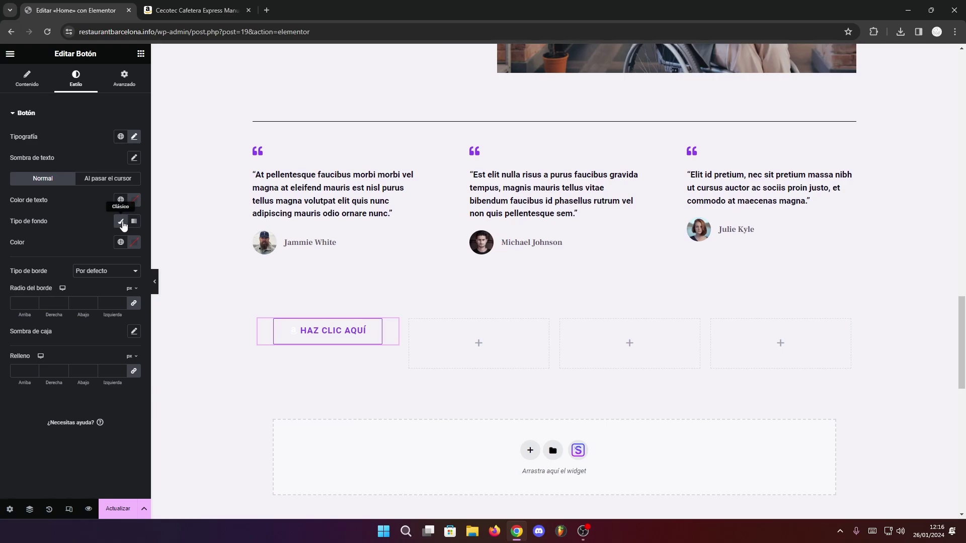
click(135, 243)
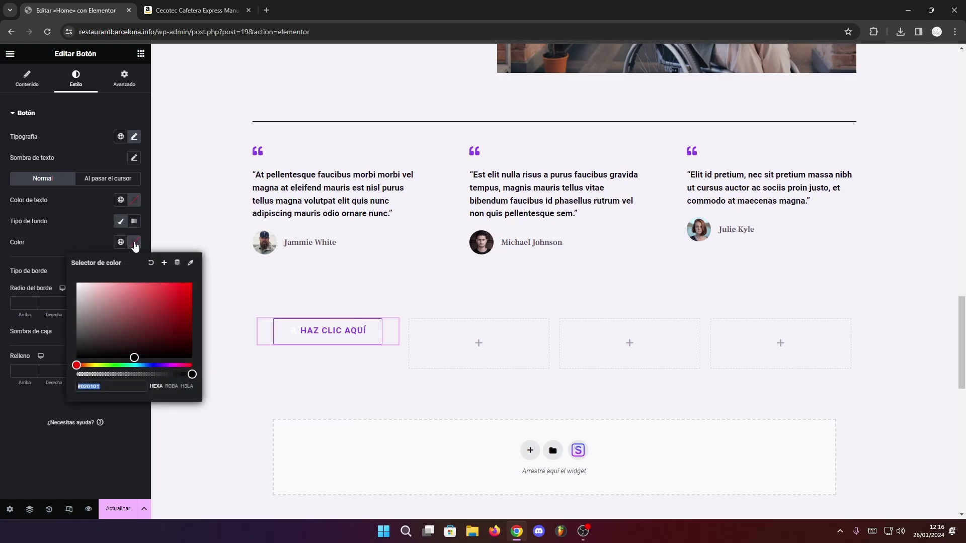
click(88, 366)
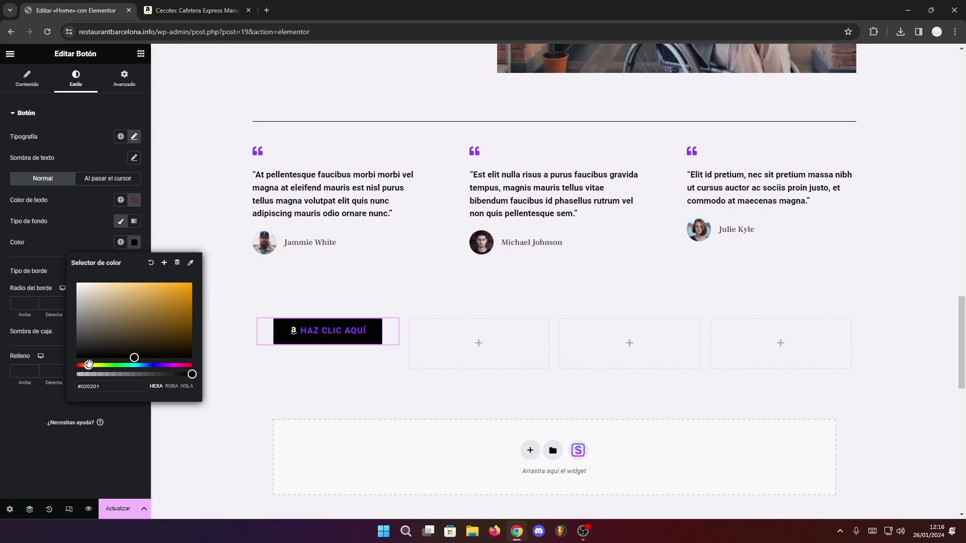
drag(129, 313, 86, 227)
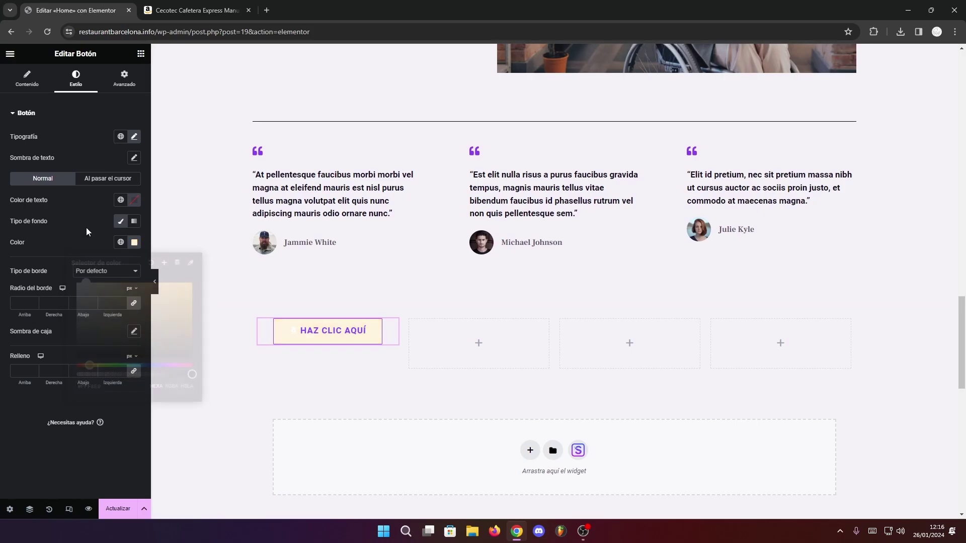
Give the button a gradient background from yellow #FFC23A to orange #F2AF29 and set its text color to white #FFFFFF
click(135, 222)
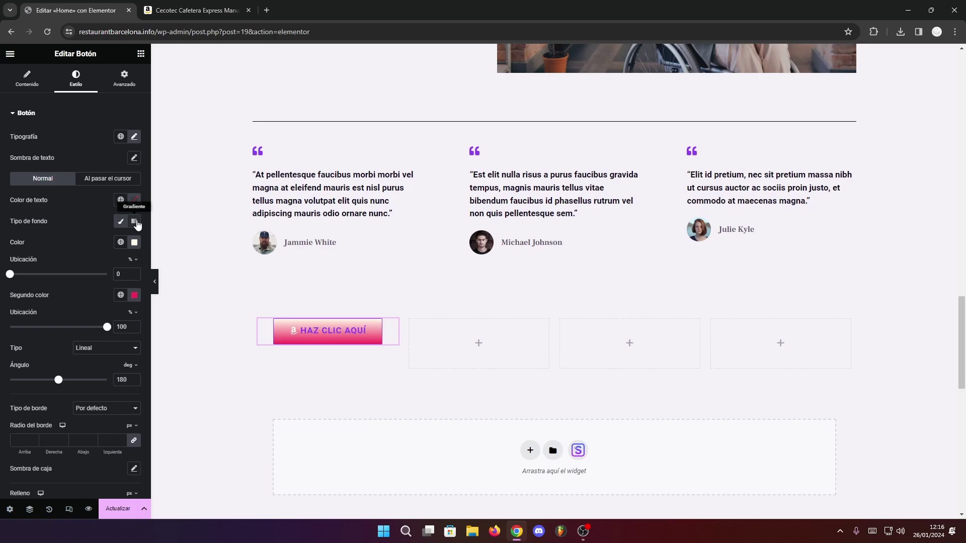
click(134, 295)
drag(103, 418, 89, 418)
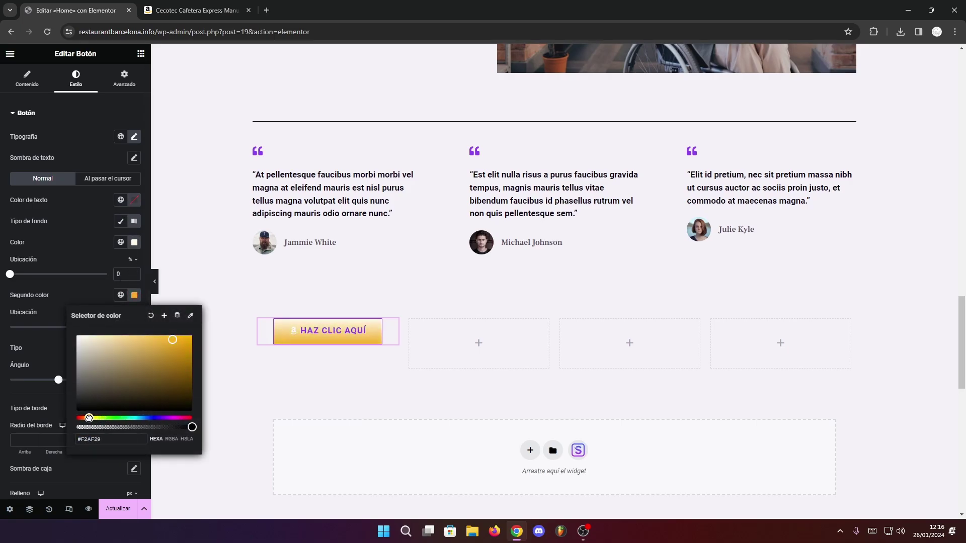
click(90, 230)
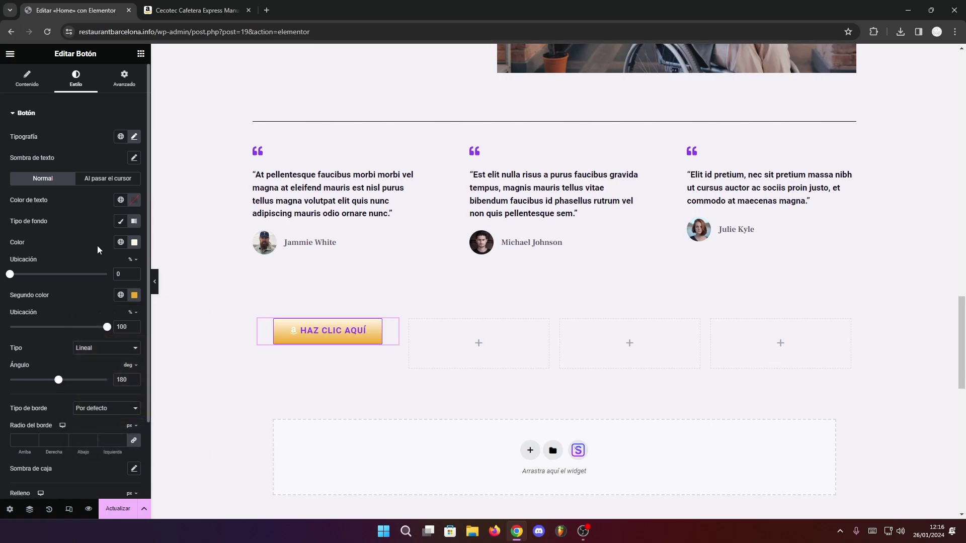
click(134, 242)
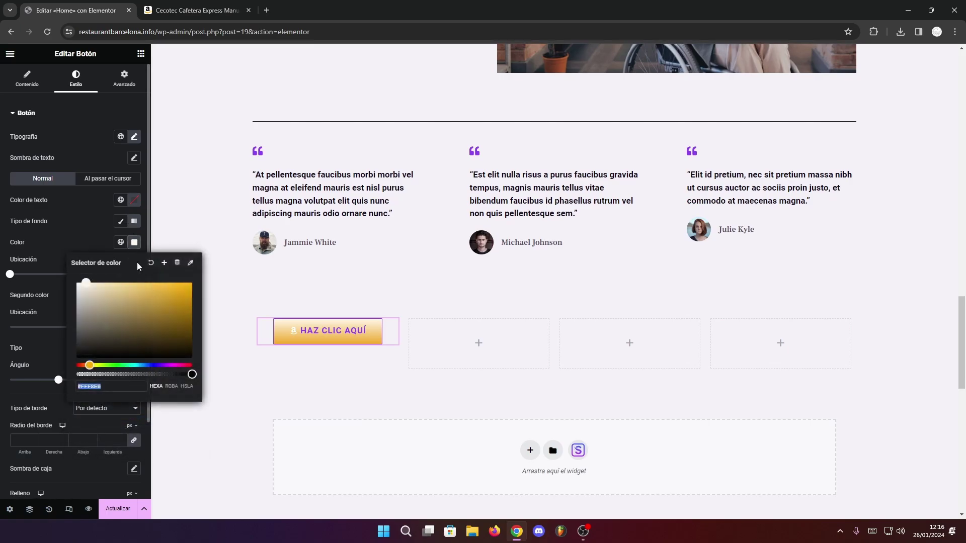
click(166, 282)
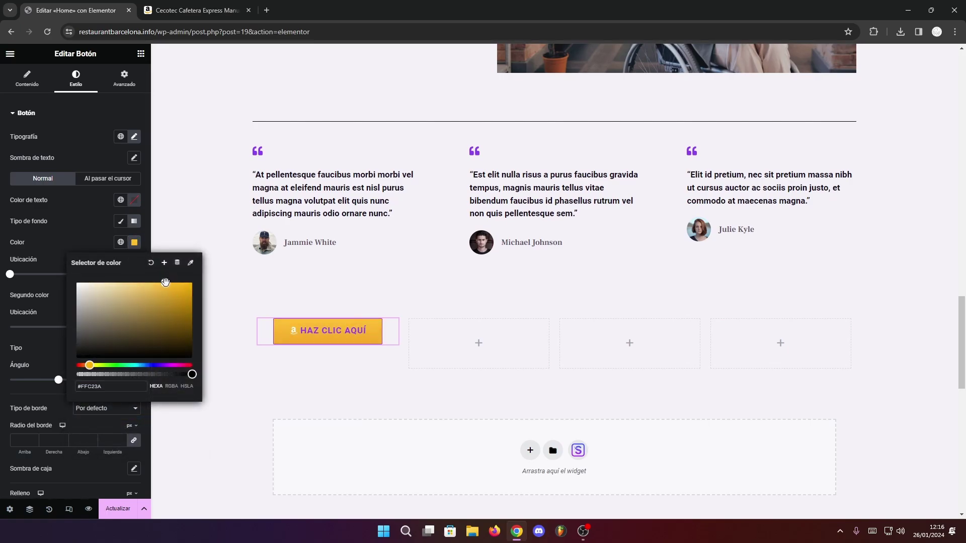
click(89, 222)
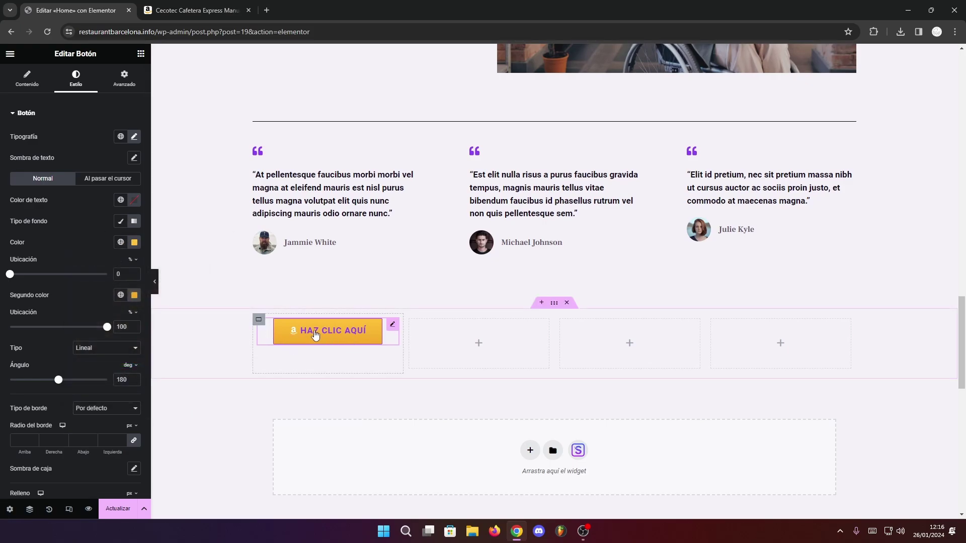
click(134, 200)
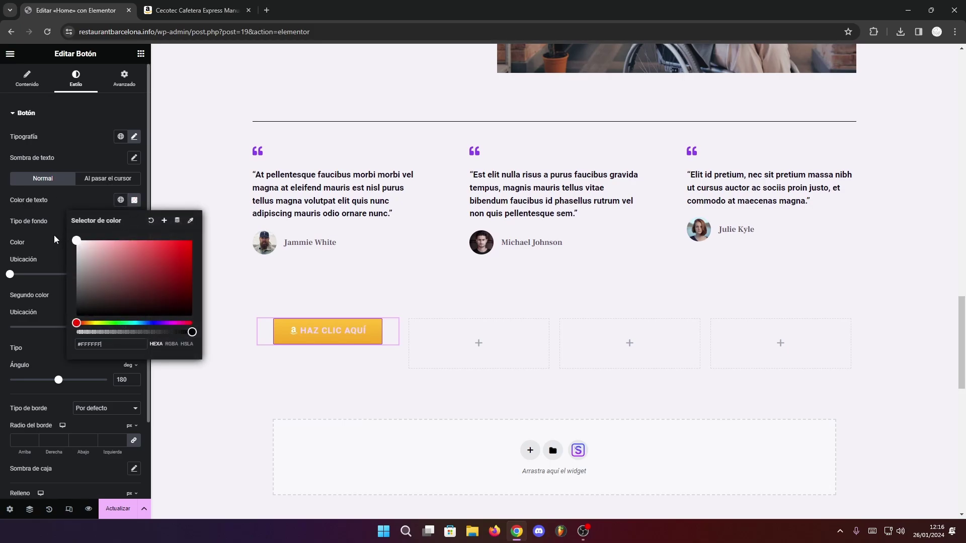
click(76, 113)
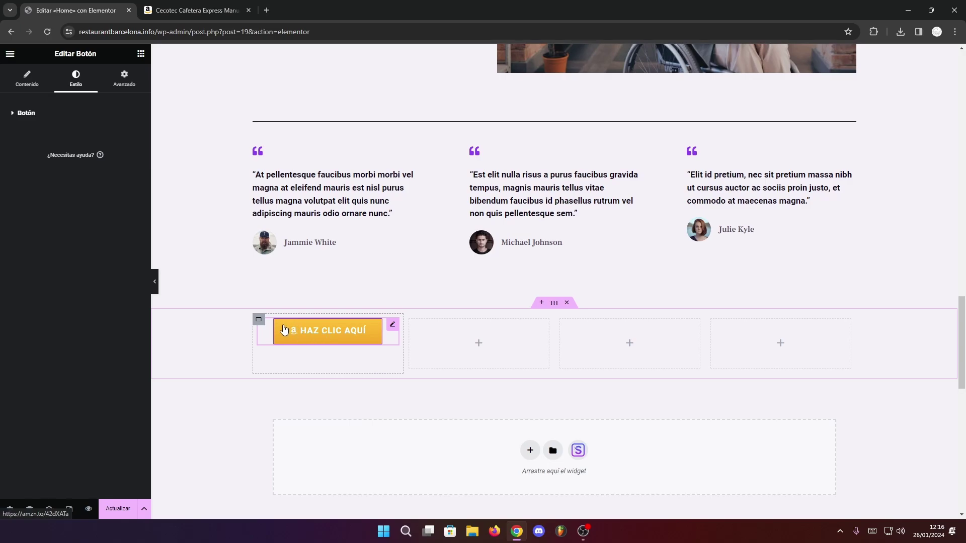
Add an Image widget above the button and upload the saved Cecotec coffee maker picture into it
click(141, 55)
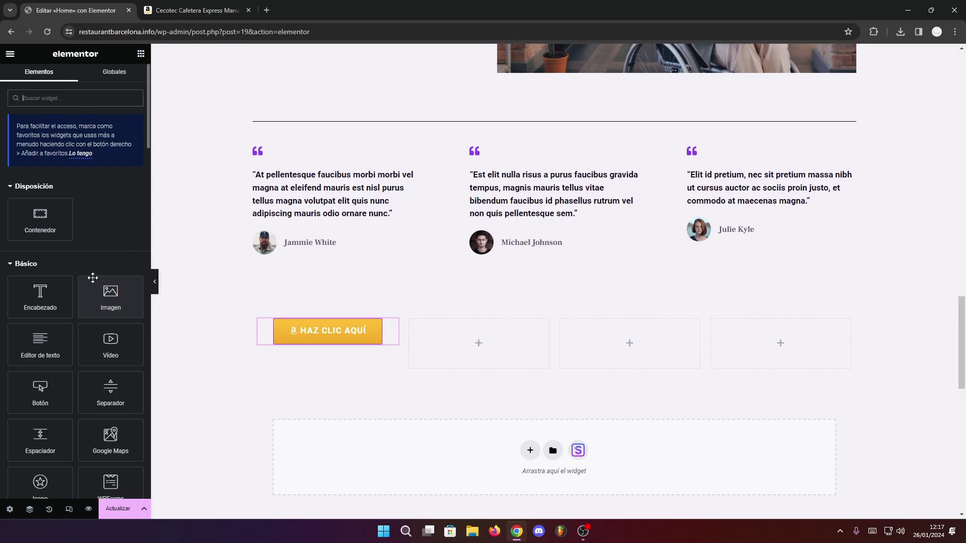
drag(103, 291, 320, 319)
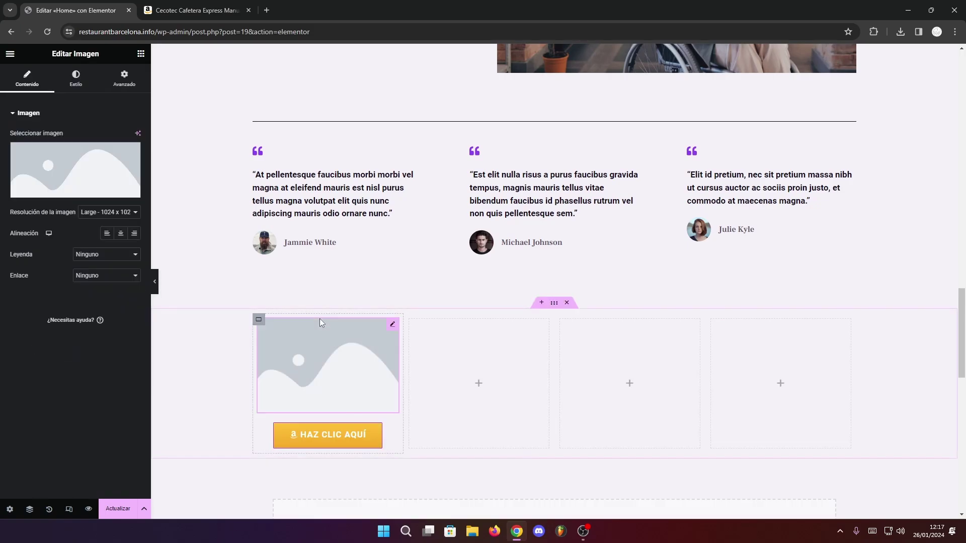
mouse_move(87, 166)
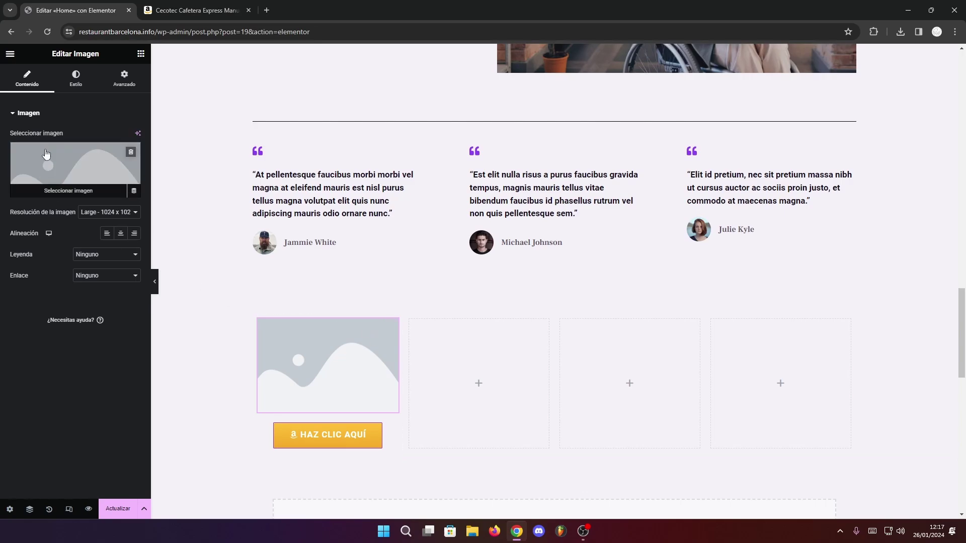
click(70, 192)
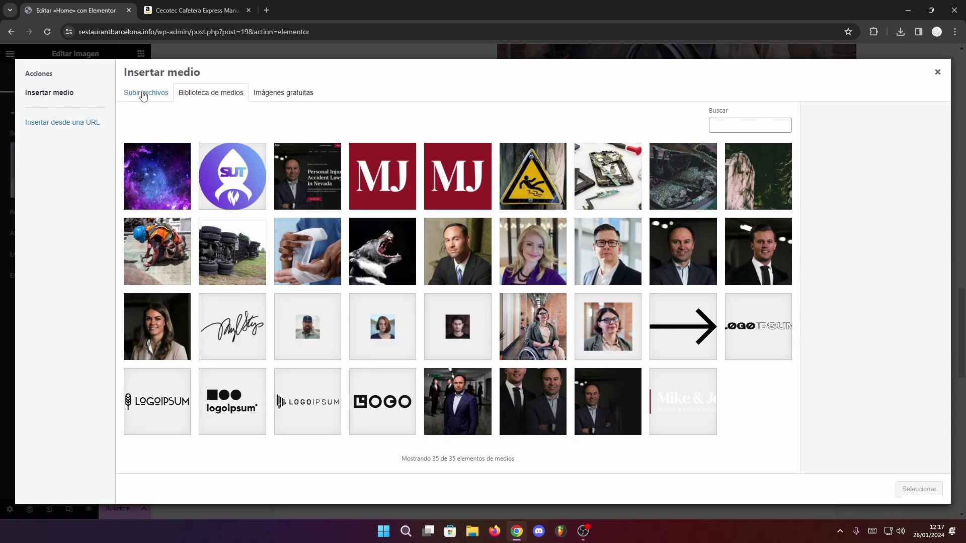
click(143, 94)
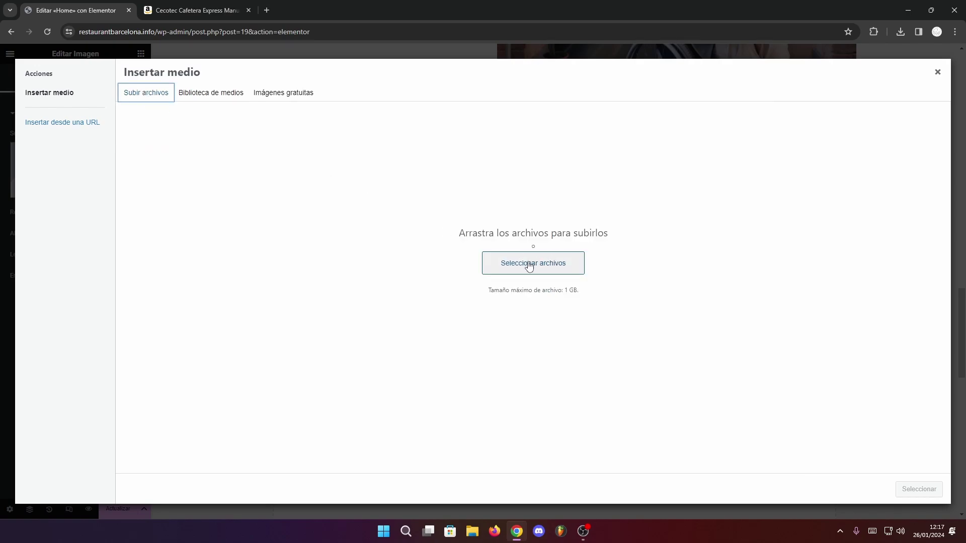
click(529, 267)
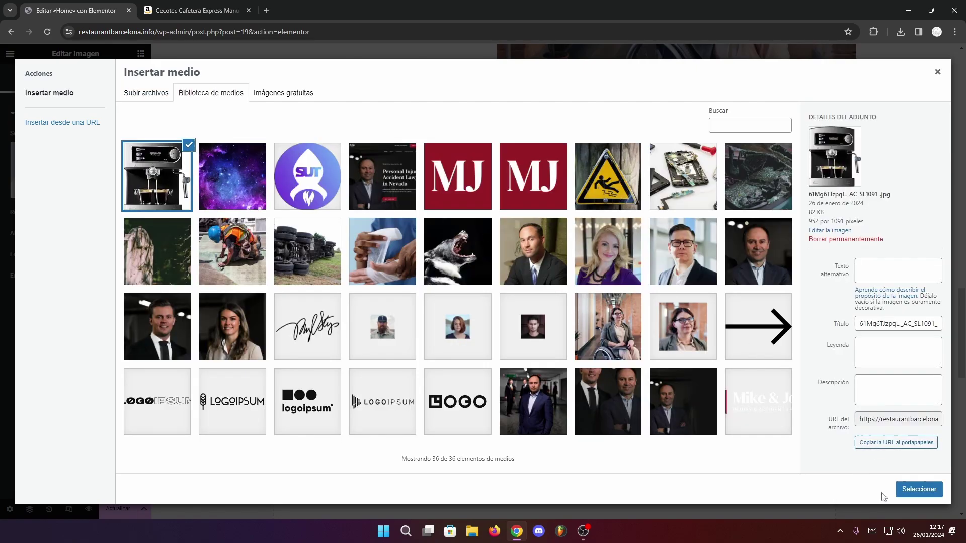
click(918, 489)
Center the coffee maker image and button in their column by setting the container's element alignment to center
scroll(306, 354, down, 2)
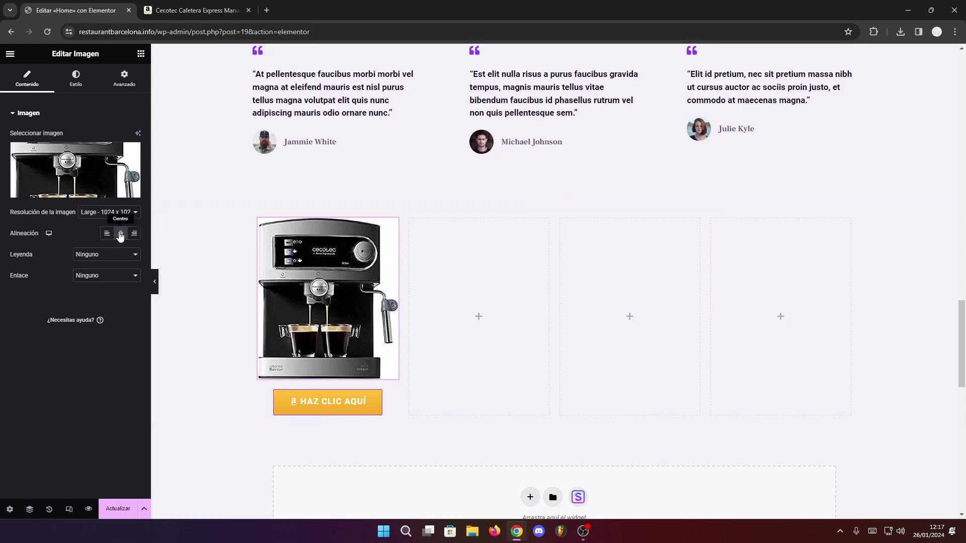
mouse_move(394, 339)
mouse_down()
mouse_move(363, 338)
mouse_move(374, 323)
mouse_move(399, 328)
mouse_up()
click(398, 296)
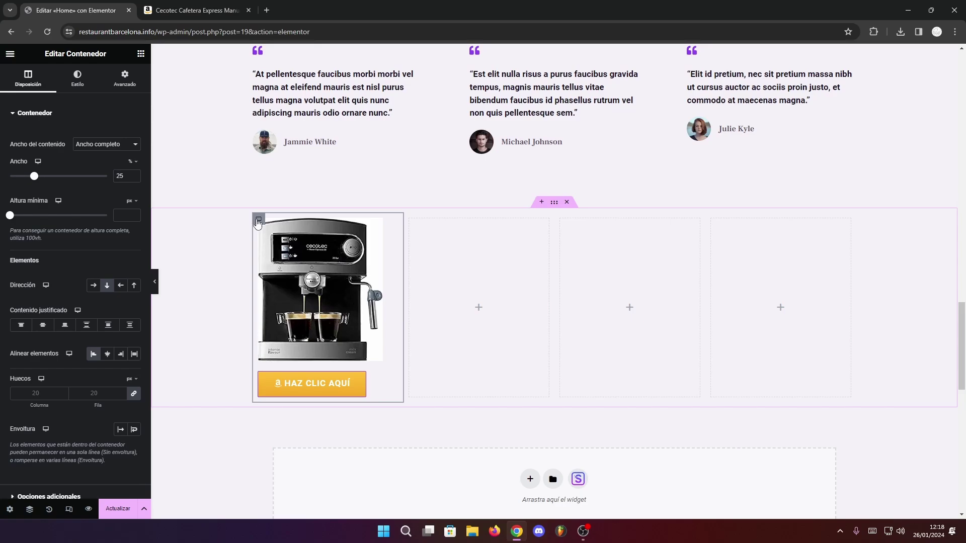
click(320, 265)
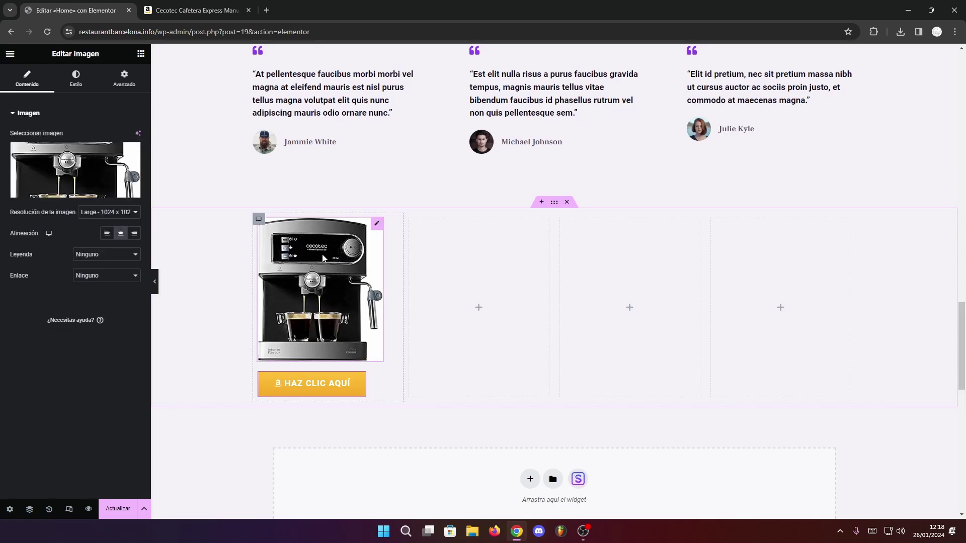
click(258, 220)
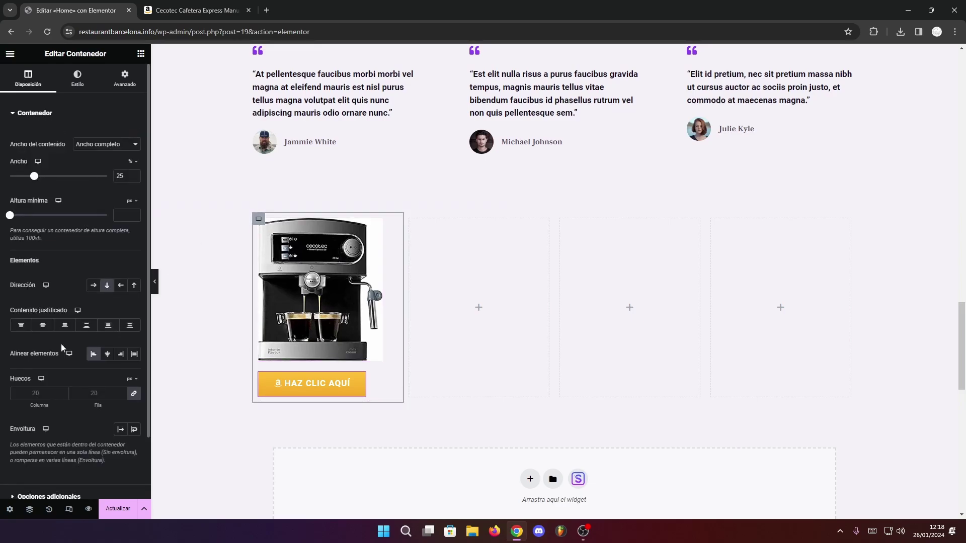
click(107, 354)
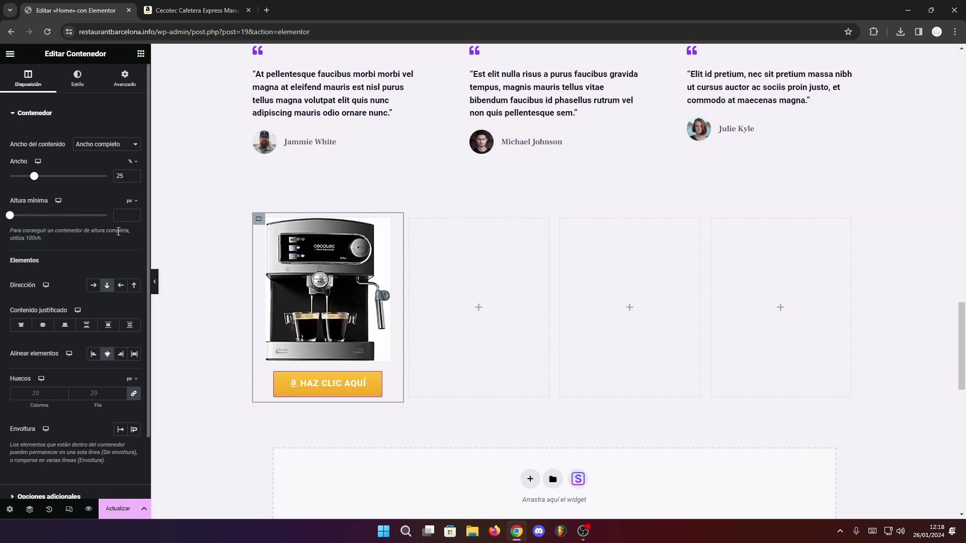
Add a heading above the coffee maker image with the title "Cafetera Cecotec"
click(141, 54)
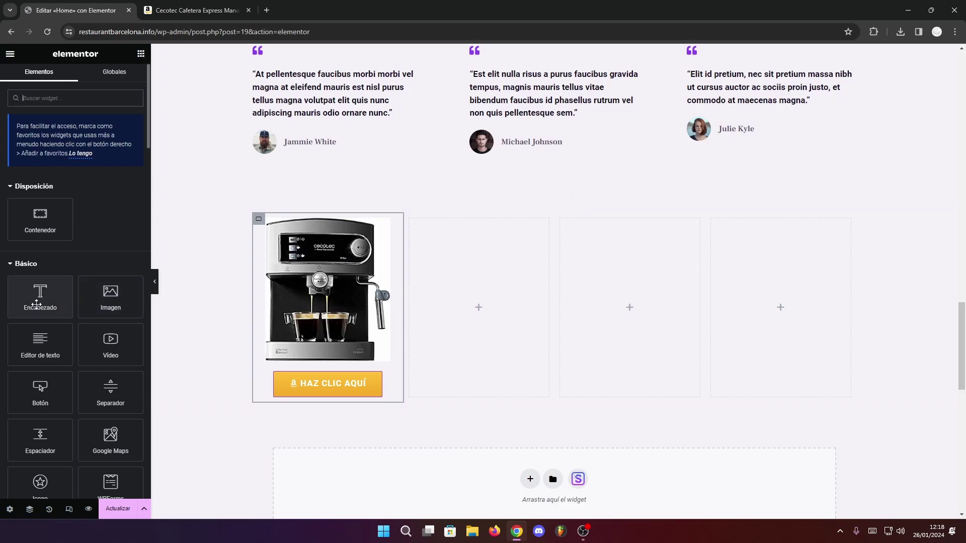
drag(40, 304, 392, 234)
triple_click(279, 235)
text(Cafetera Cecotec)
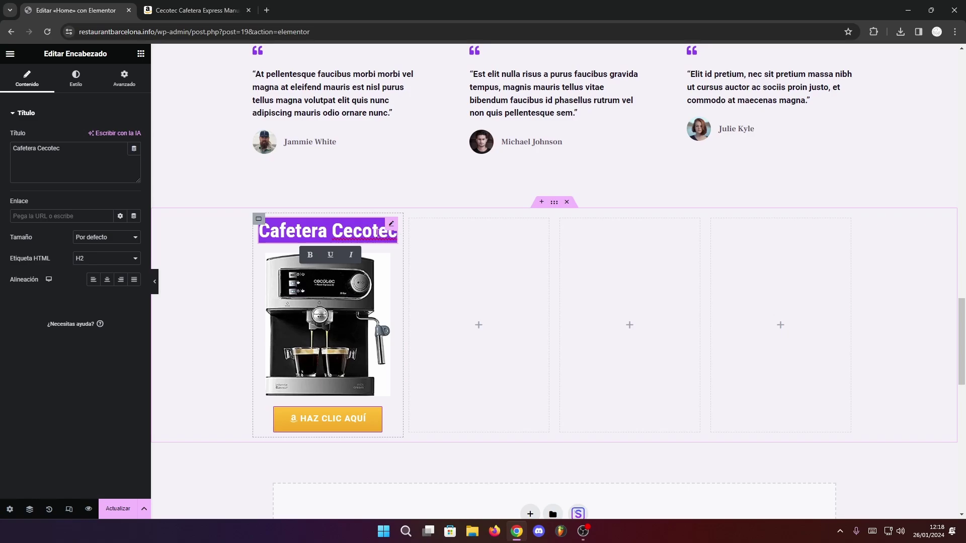
Add a text editor widget below the heading reading "la cafetera Cecotec es una buena opcion para los amantes del cafe"
click(321, 239)
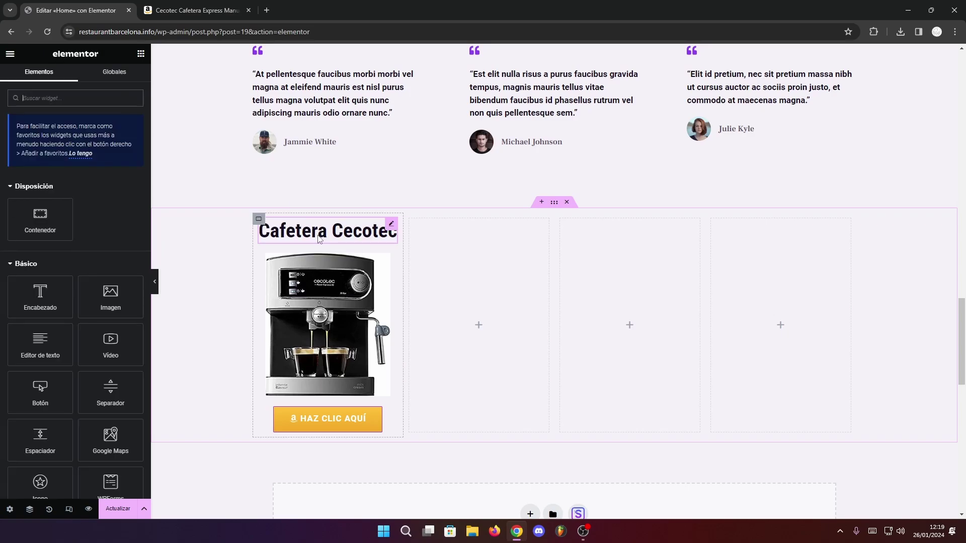
text(text)
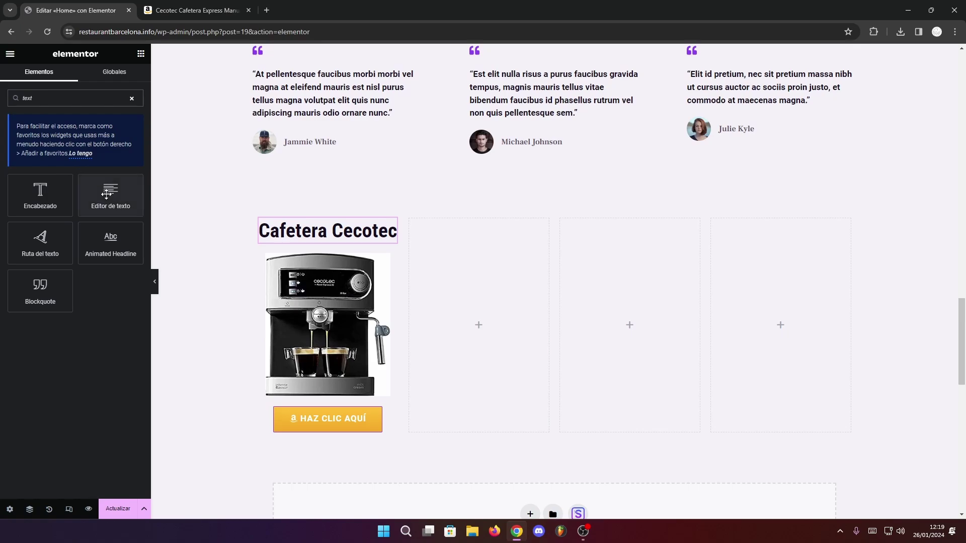
drag(107, 193, 336, 241)
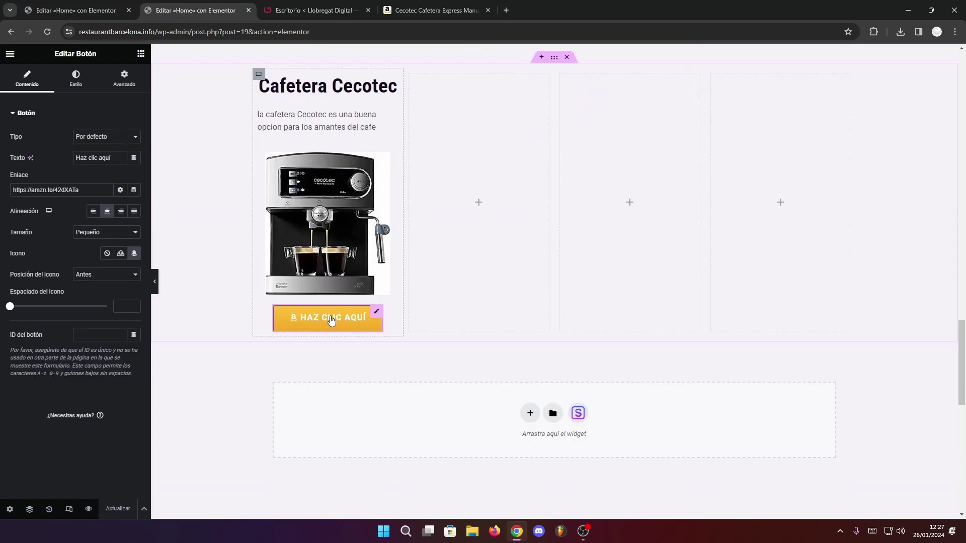
Change the button's text to "ver en amazon"
drag(111, 157, 53, 159)
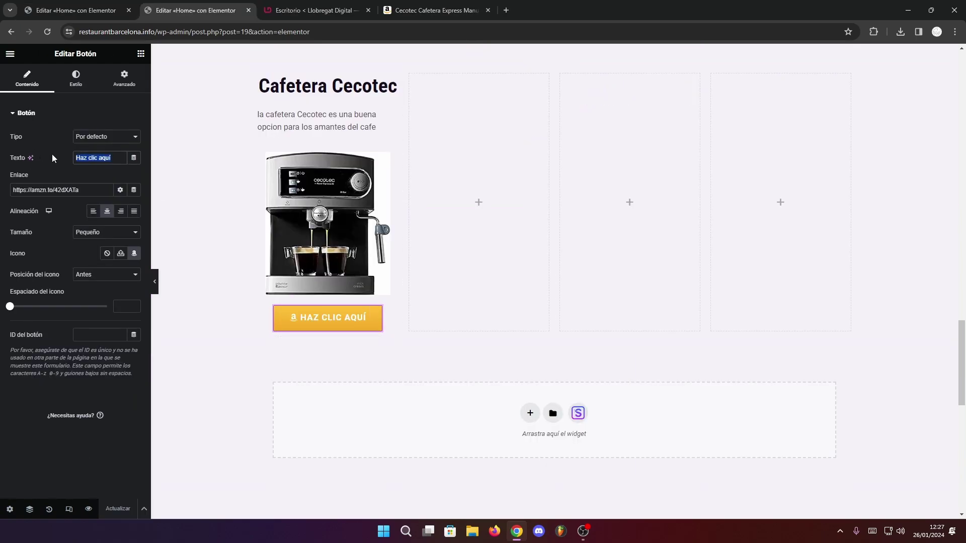
text(ver en ama)
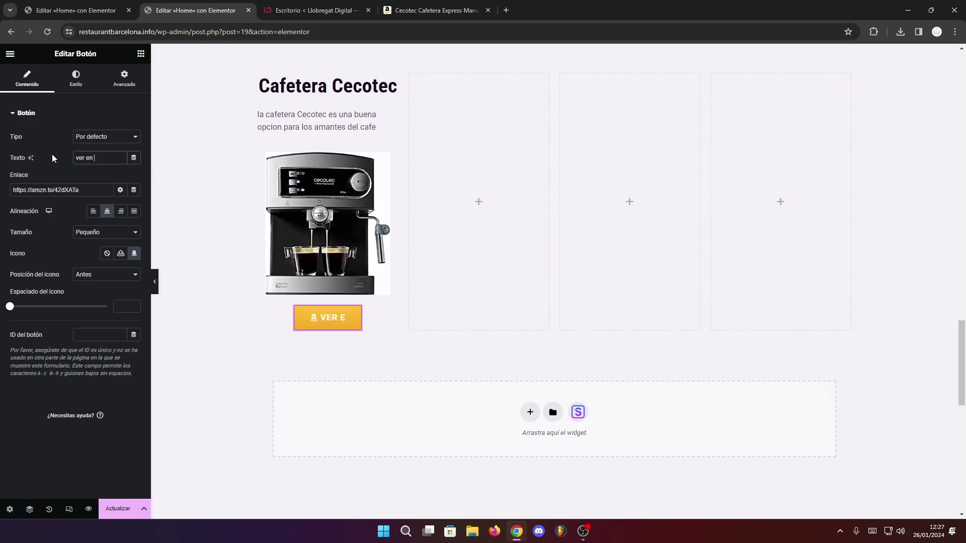
text(zon)
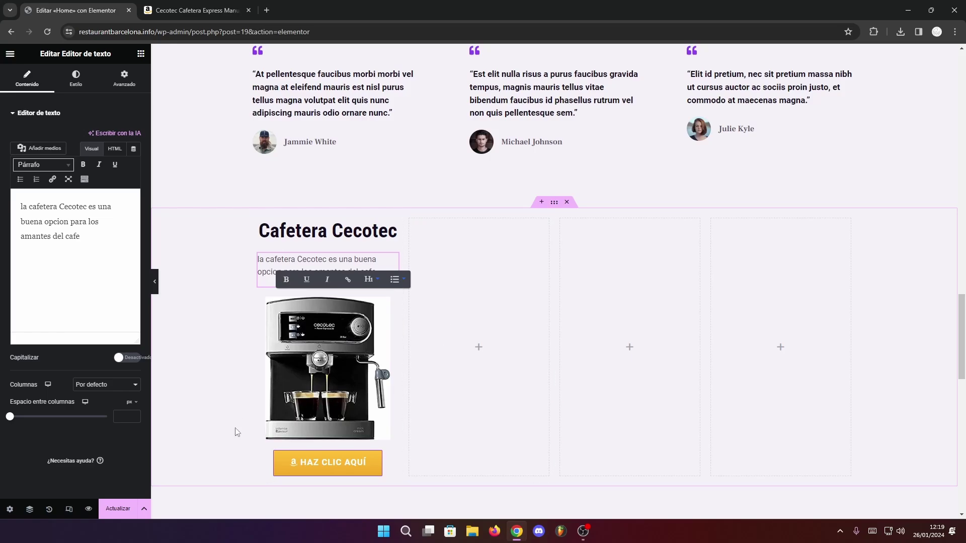
Update the page and test the coffee maker button's affiliate link in the page preview
click(116, 509)
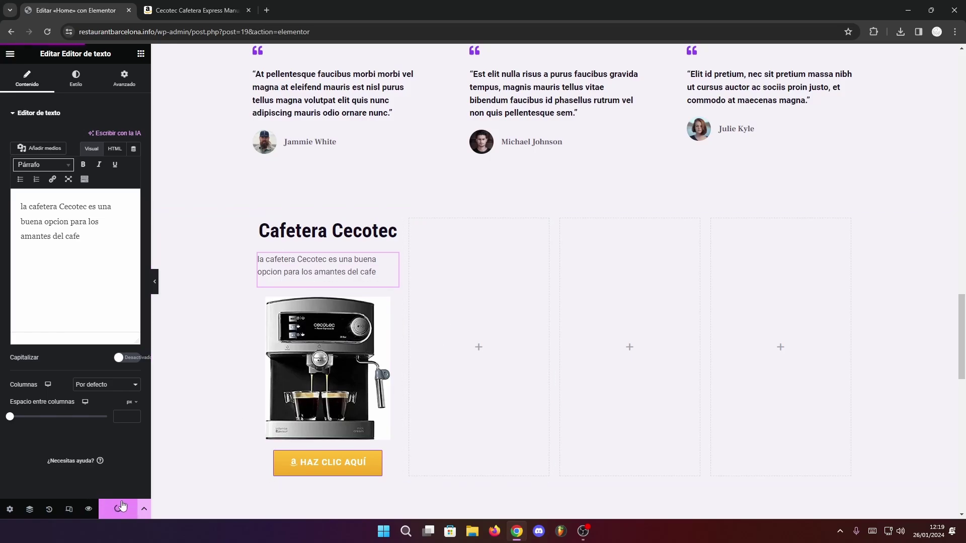
click(89, 510)
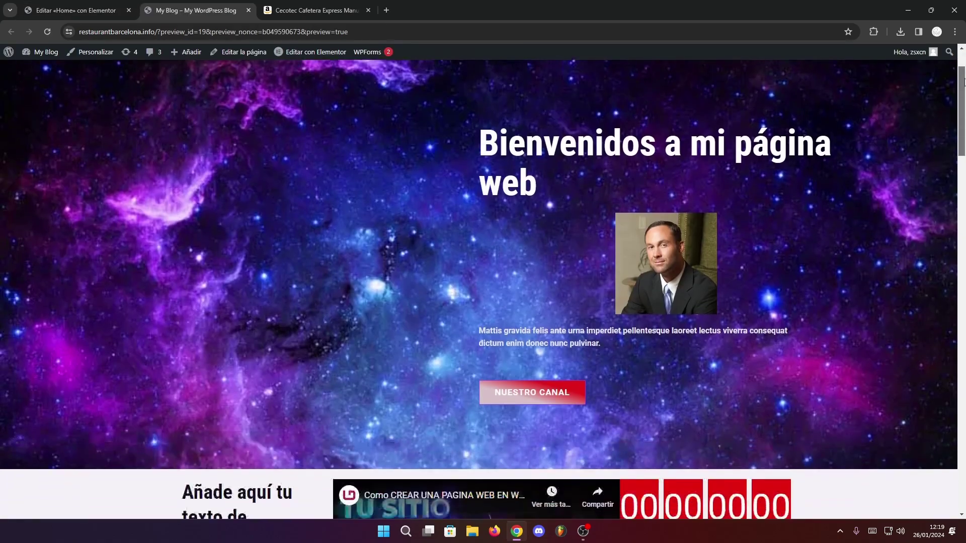
scroll(954, 178, down, 10)
drag(955, 178, 912, 349)
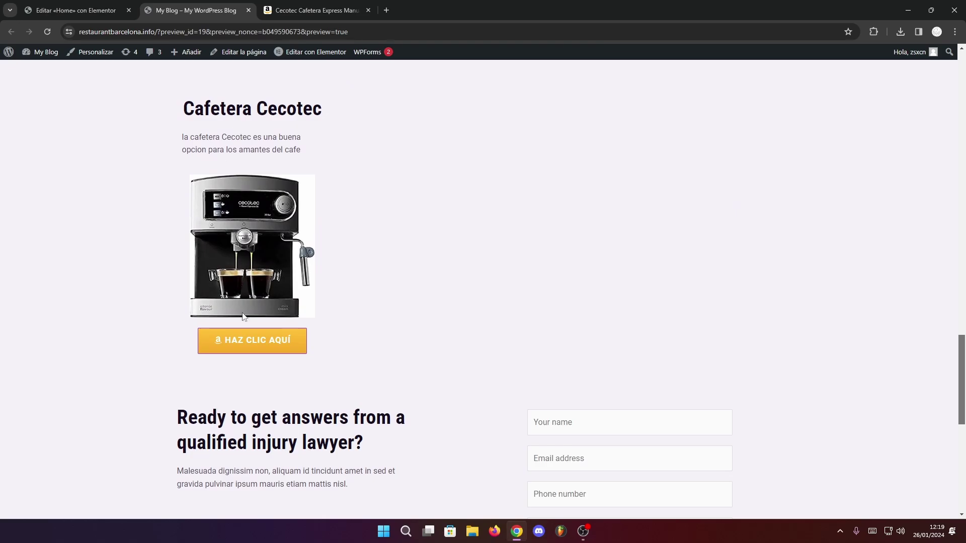
click(242, 342)
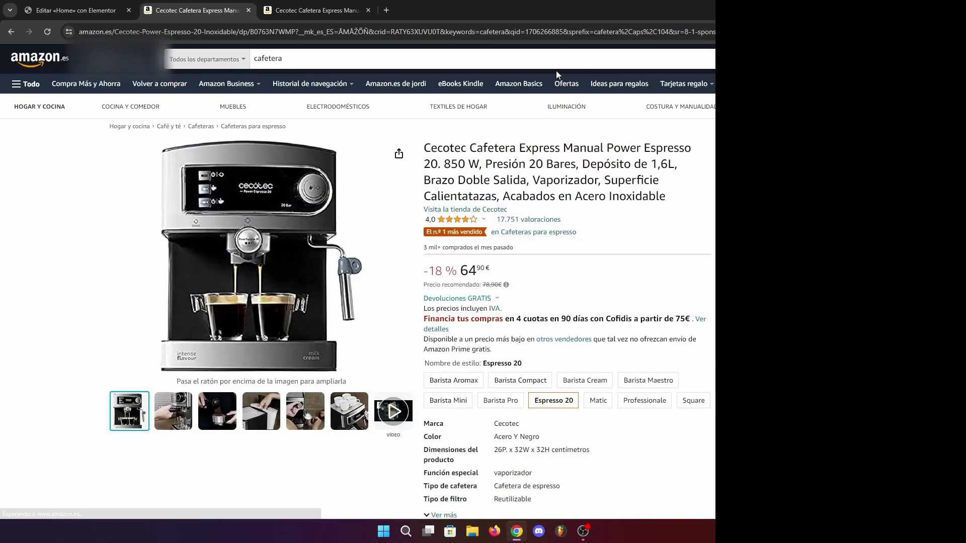
Examine the product page's web address for the affiliate tag parameter
click(556, 32)
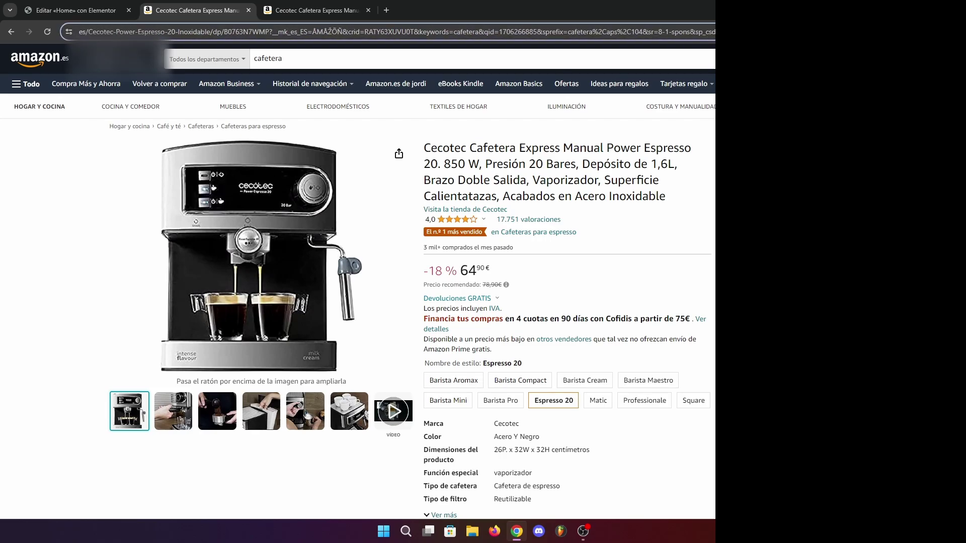
key(shift+Right)
click(643, 29)
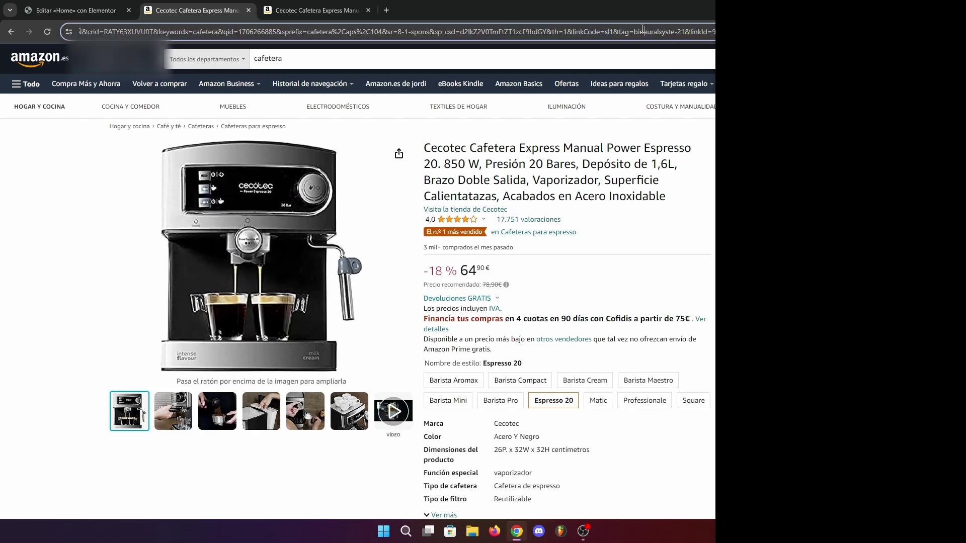
drag(635, 31, 682, 30)
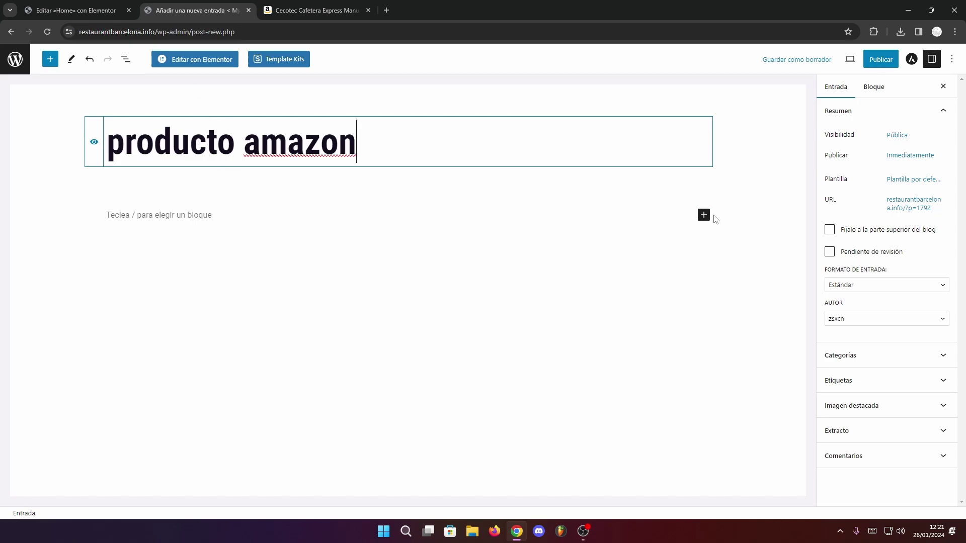
Insert a Fondo block under the "producto amazon" title with the light lavender-grey colour and set its alignment to "Ancho completo"
click(704, 215)
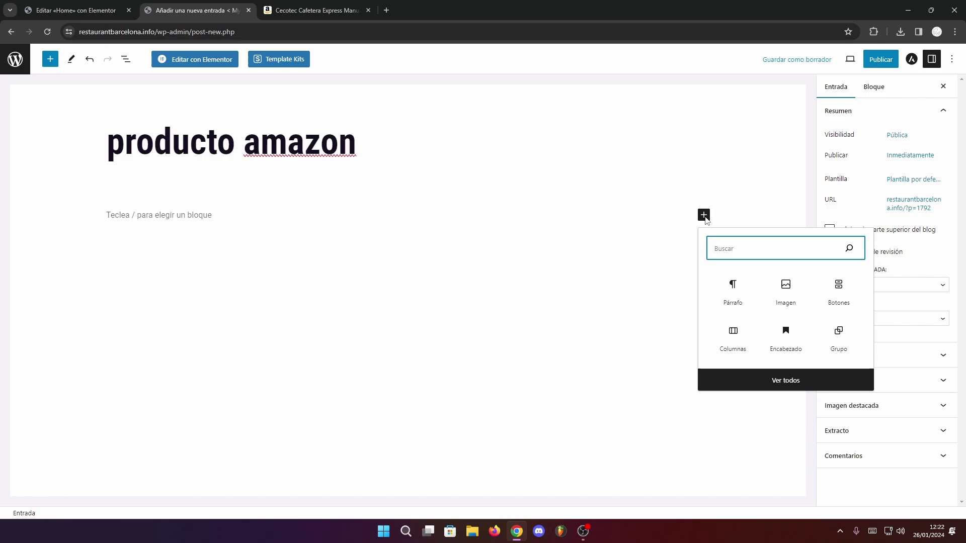
text(fondo)
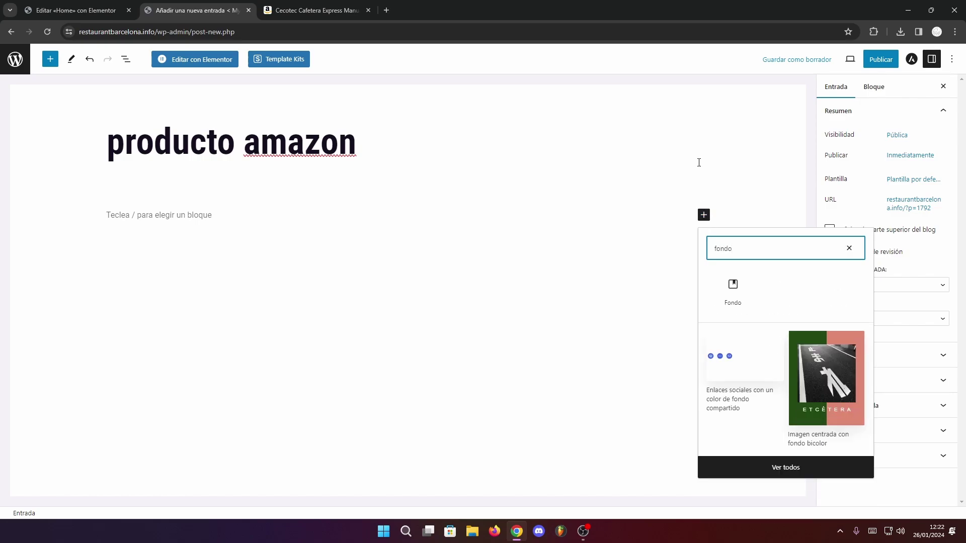
click(733, 293)
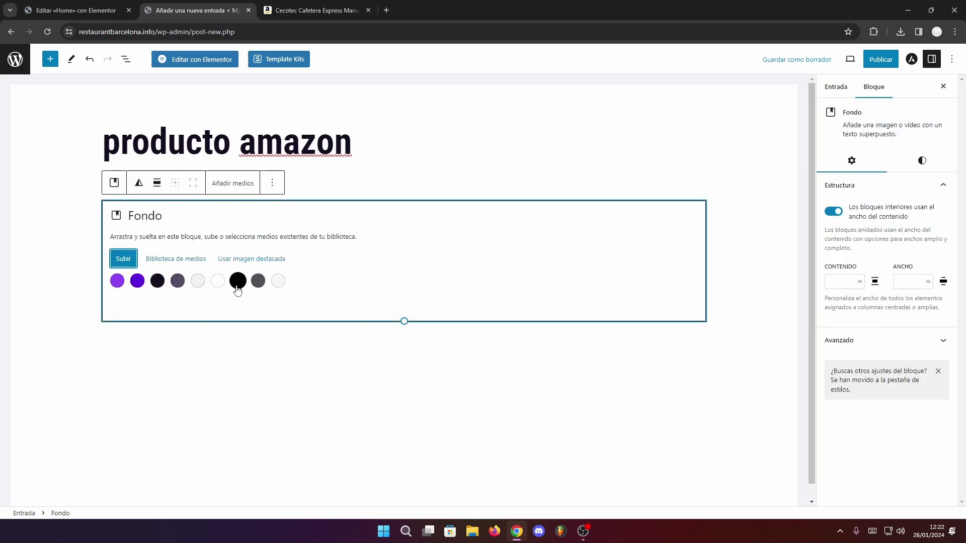
click(197, 283)
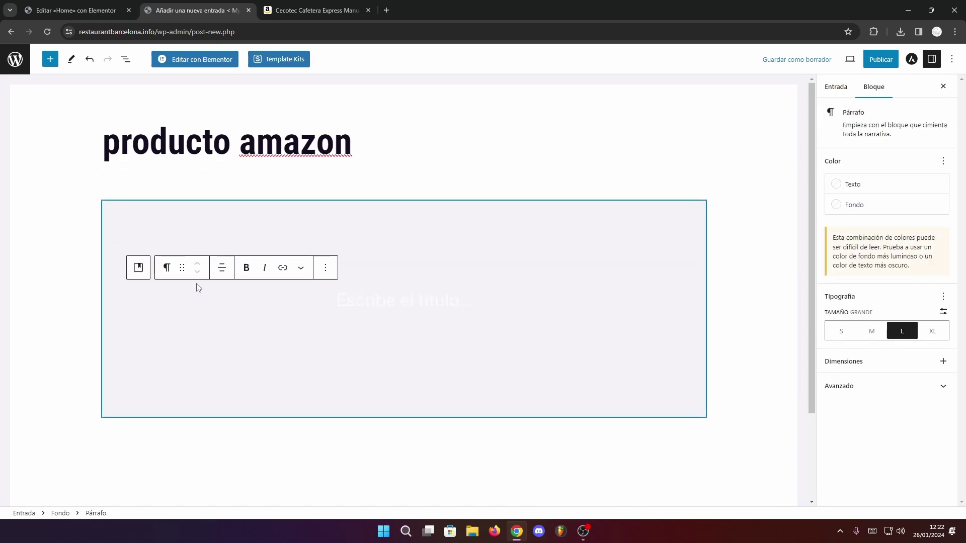
click(303, 234)
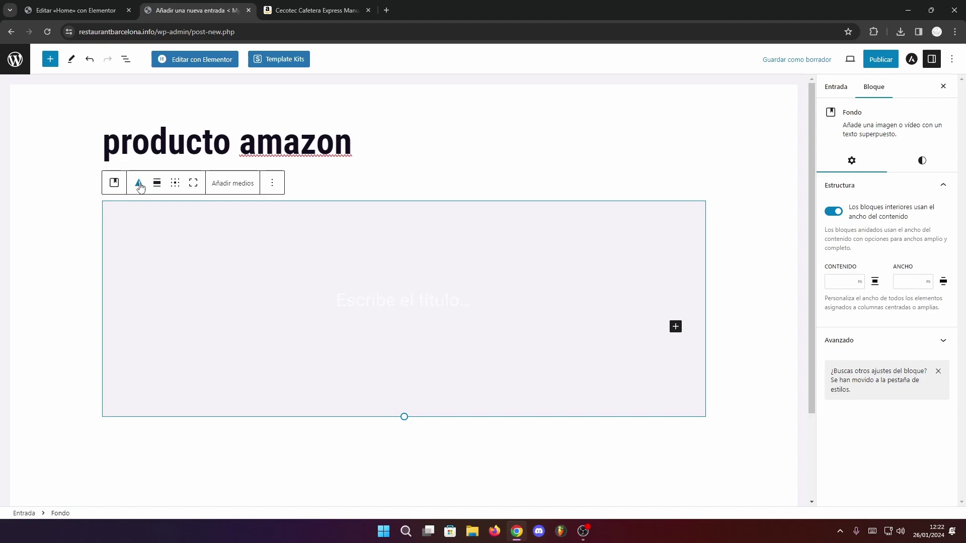
click(158, 183)
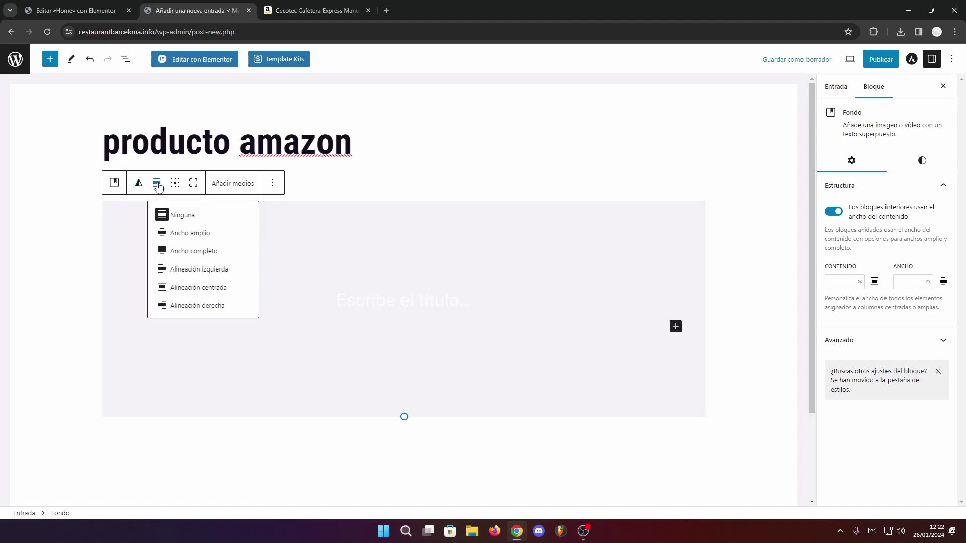
click(194, 252)
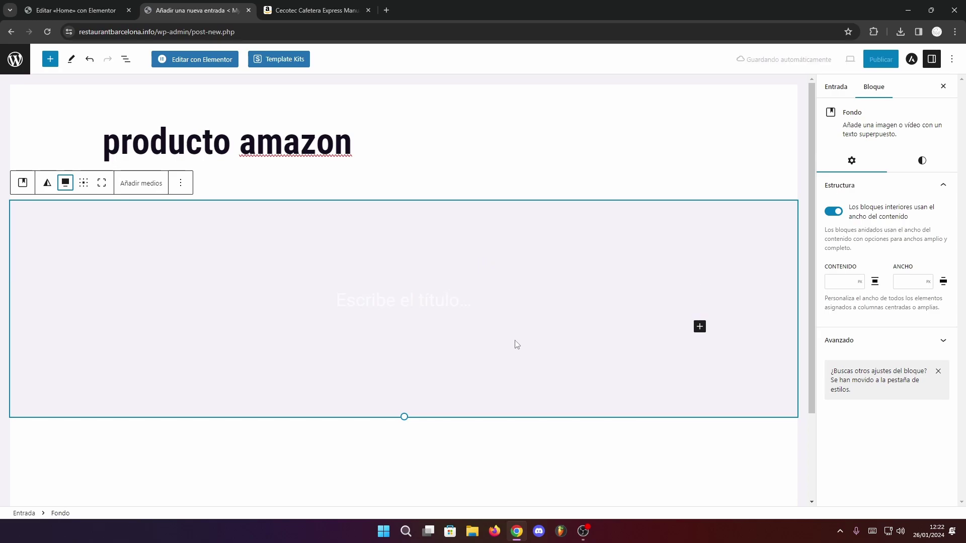
Replace the Fondo block's placeholder title paragraph with a Columnas block in the 33 / 33 / 33 layout
click(539, 285)
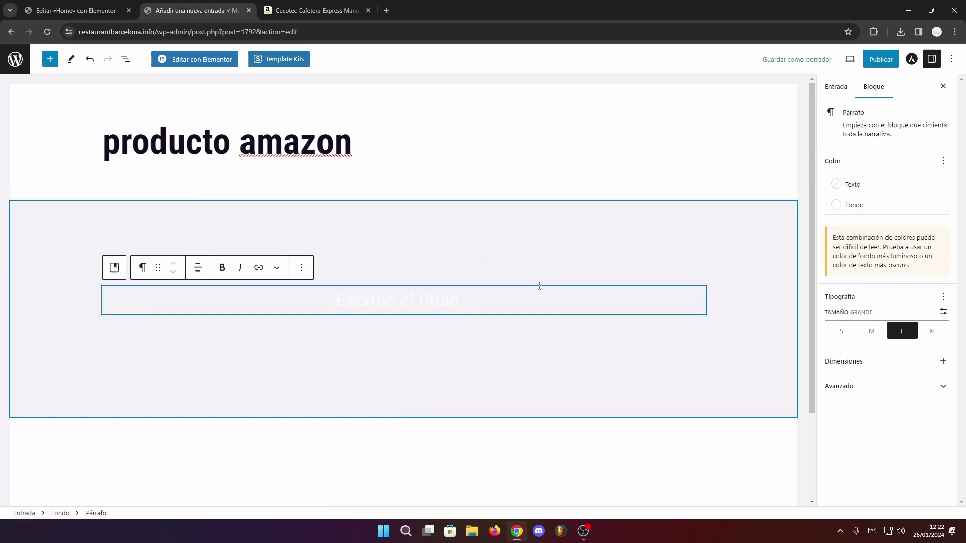
click(301, 268)
scroll(354, 435, down, 1)
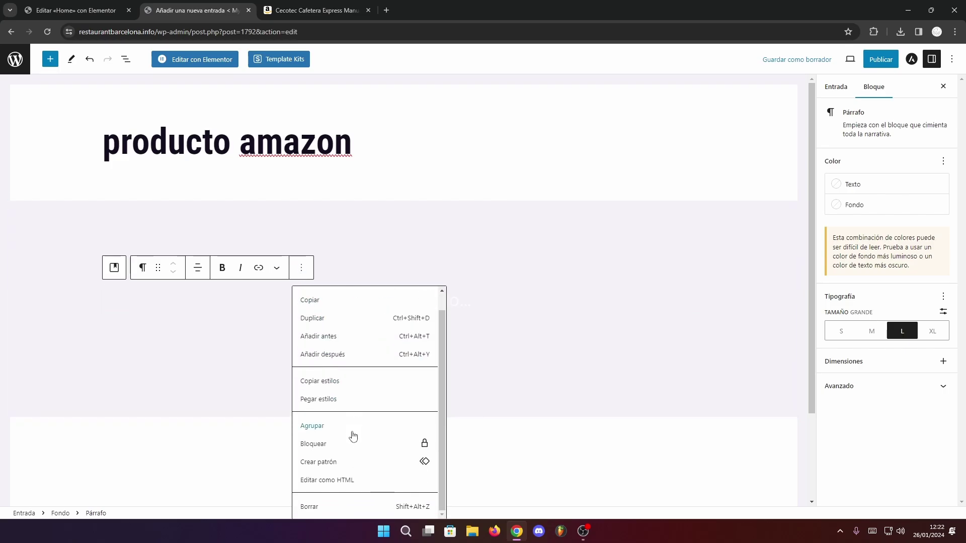
click(310, 506)
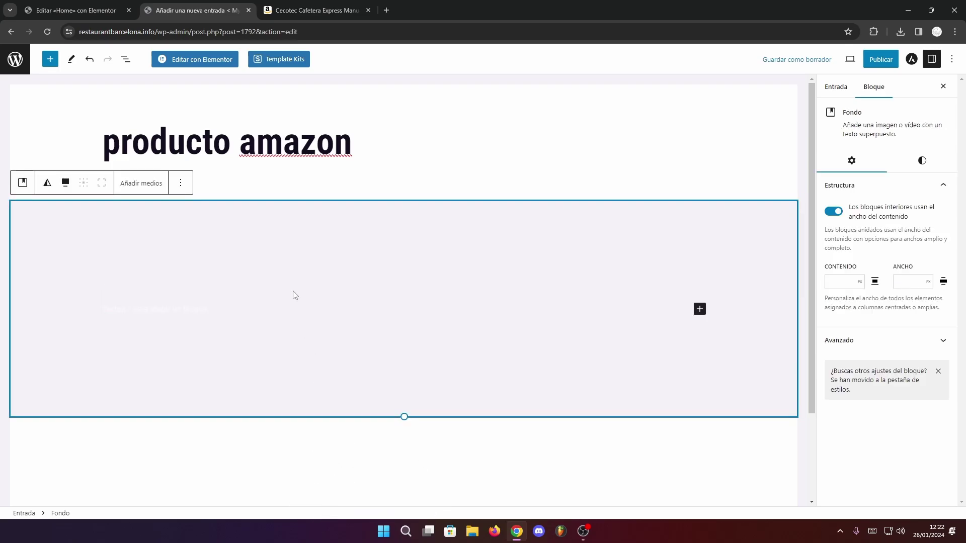
click(700, 309)
text(column)
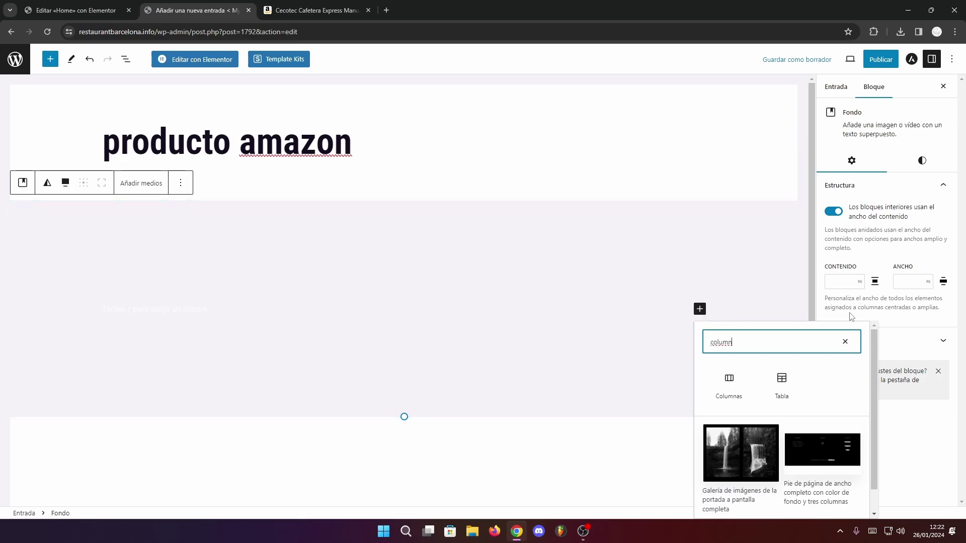
click(736, 388)
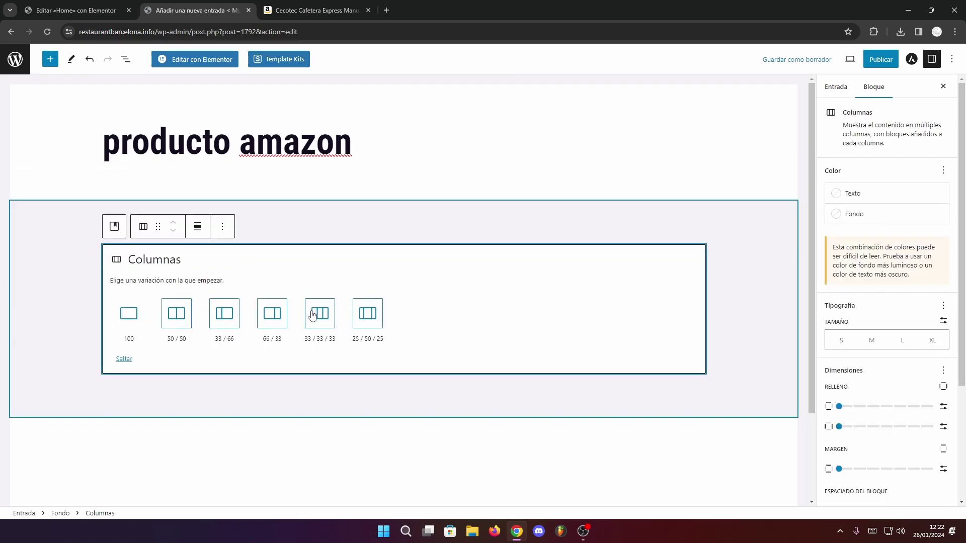
click(313, 314)
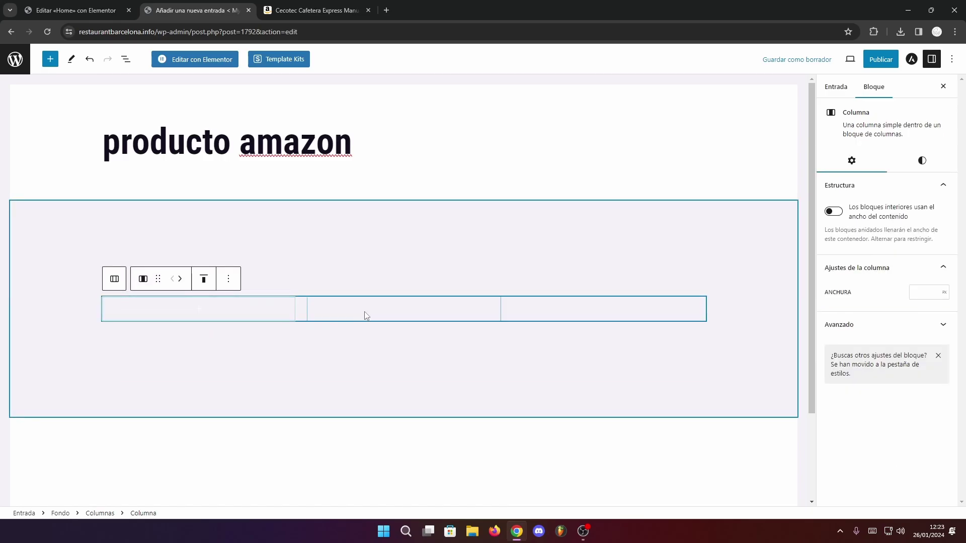
Add a heading reading "Cafetera Cecotec" to the first column with the text colour "Color del tema 3"
click(199, 312)
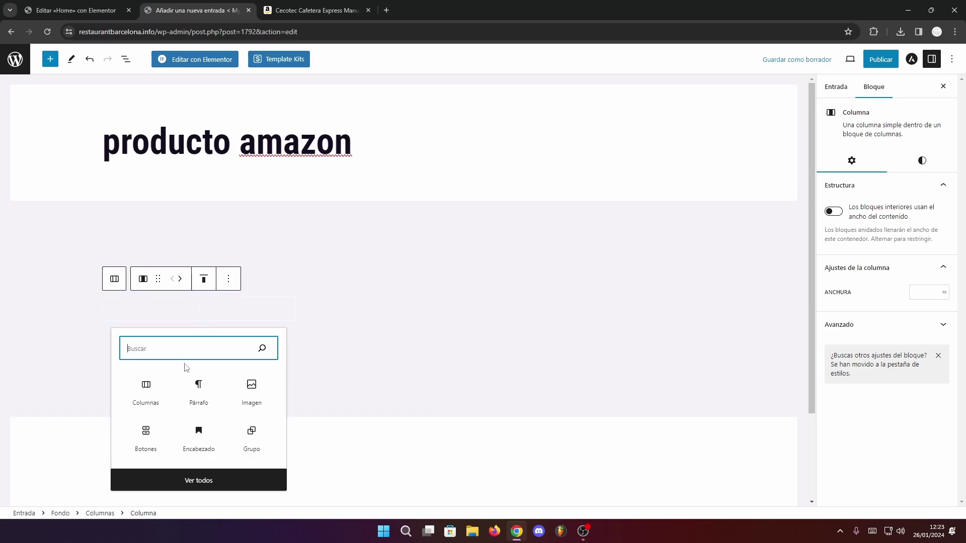
click(204, 431)
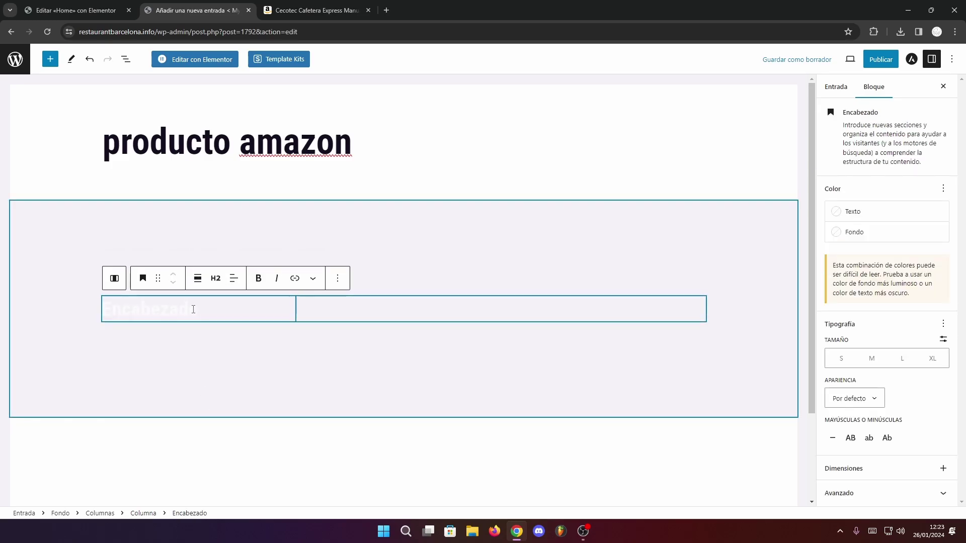
click(840, 215)
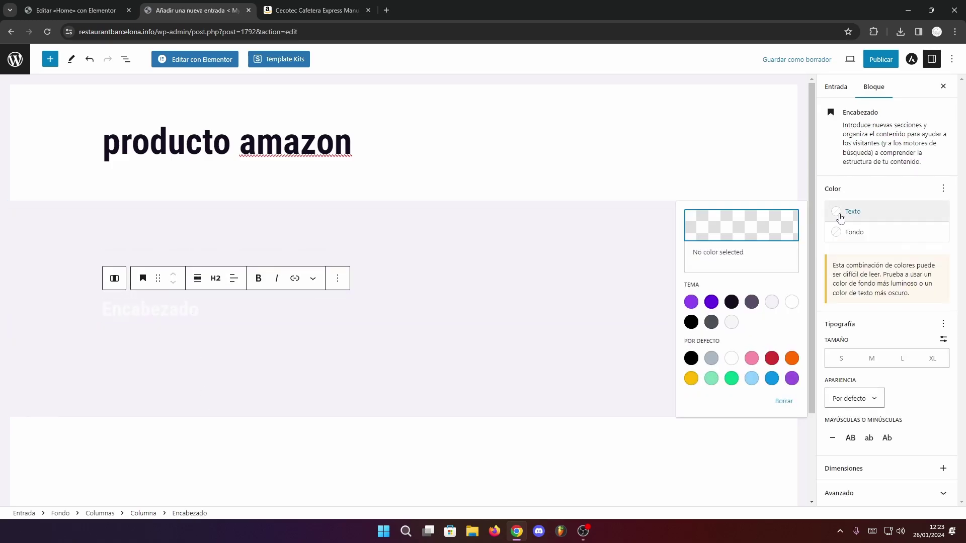
click(732, 303)
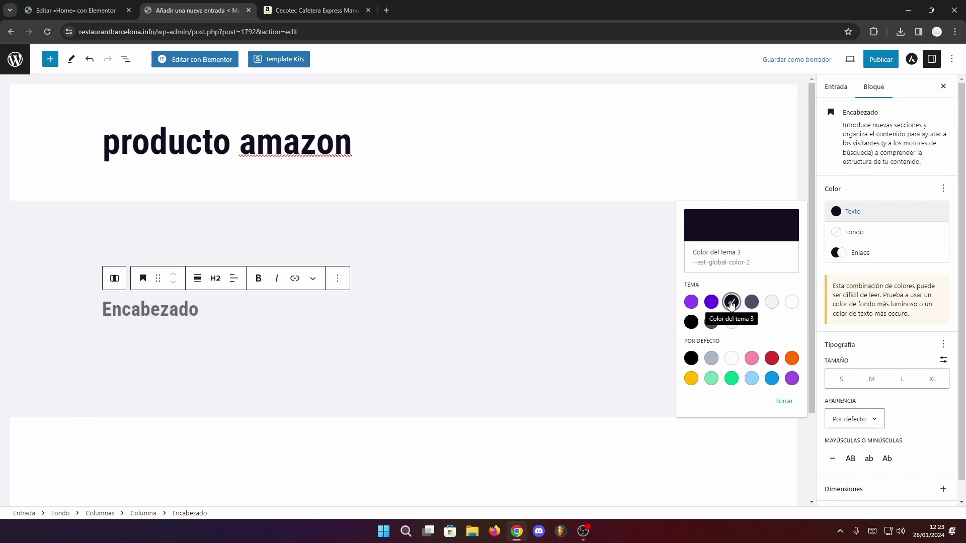
click(144, 305)
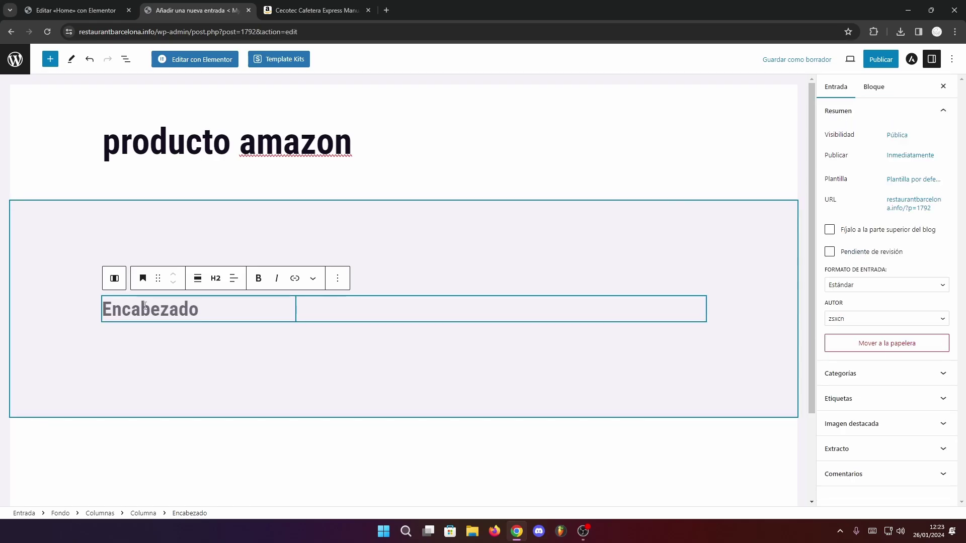
text(Cafetera Cecotec)
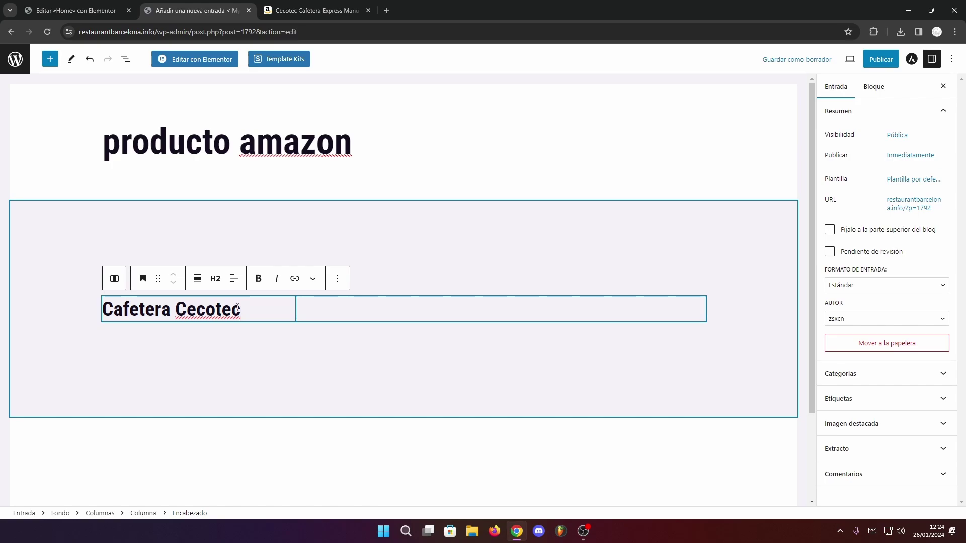
Insert an image block below the heading using the coffee maker picture from the media library
click(50, 60)
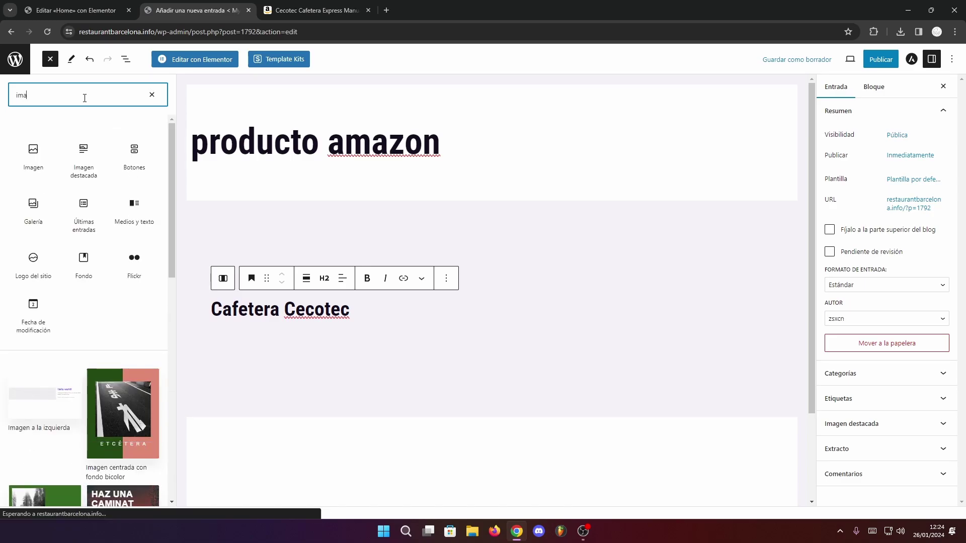
click(33, 153)
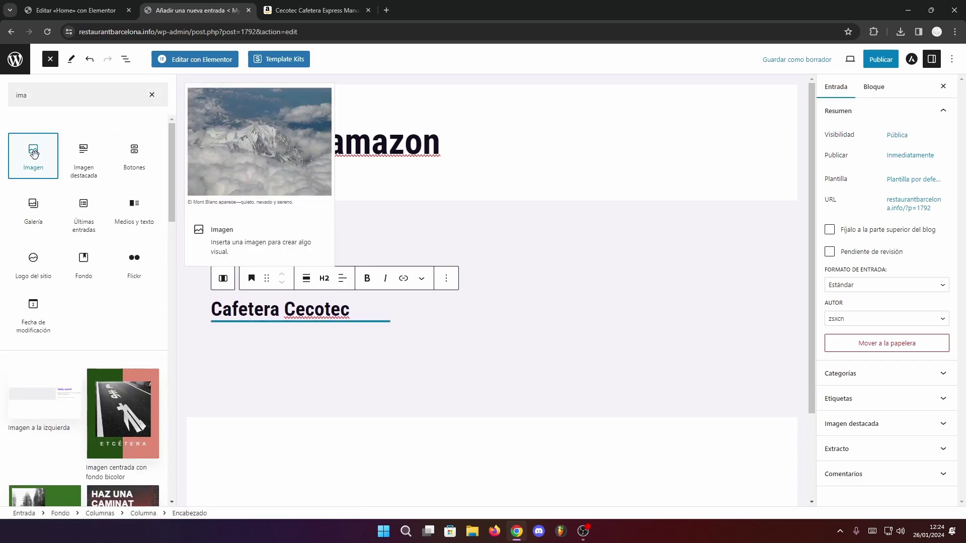
click(231, 315)
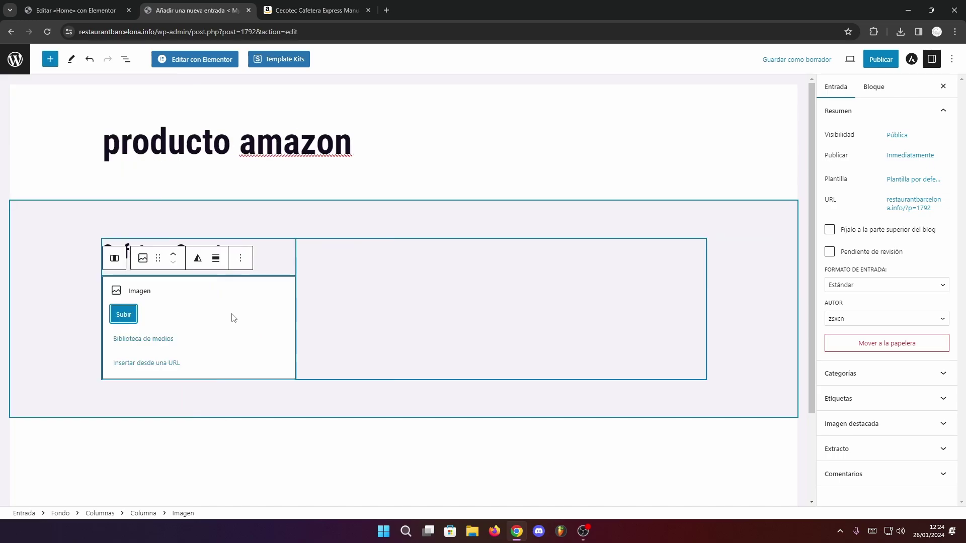
click(140, 340)
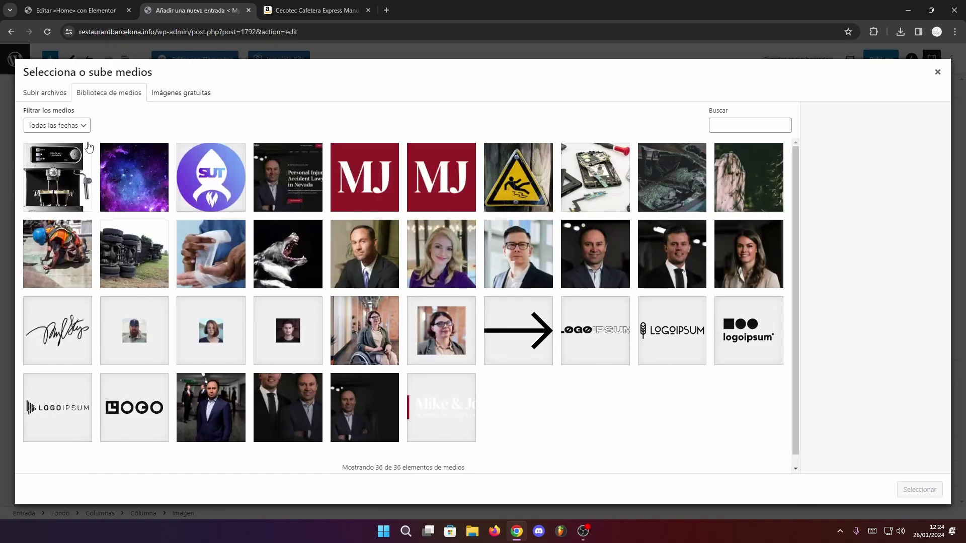
click(63, 173)
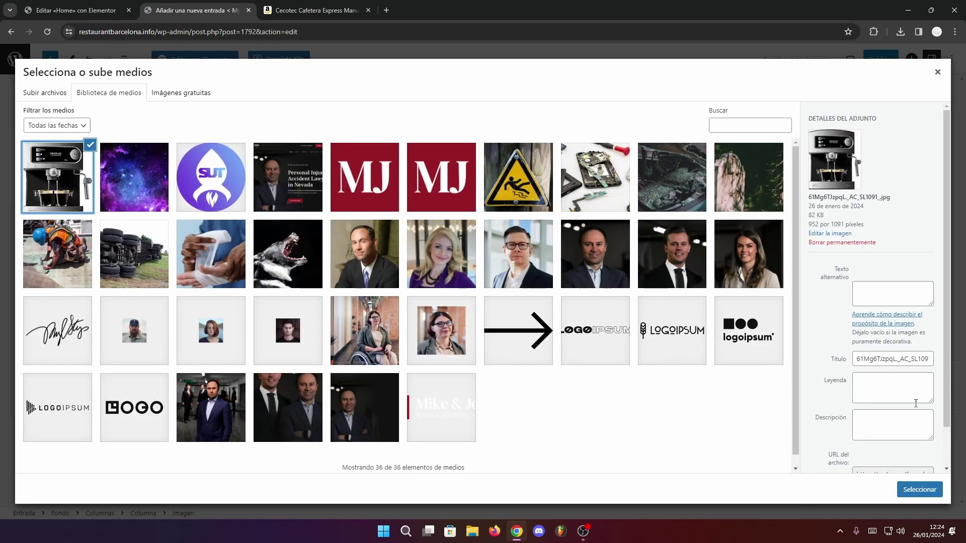
click(916, 487)
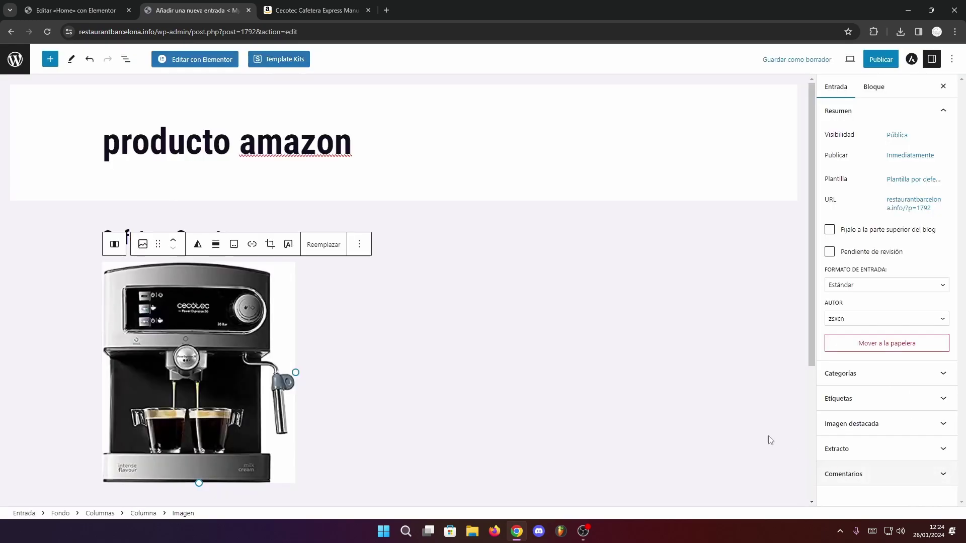
Shrink the coffee maker image to about two-thirds of the column width and centre it in the column
drag(296, 372, 231, 364)
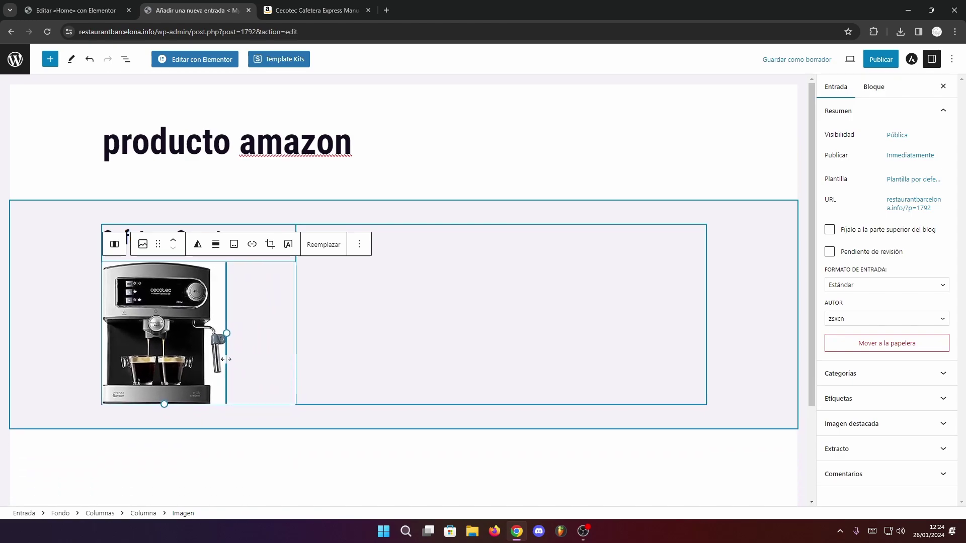
click(216, 246)
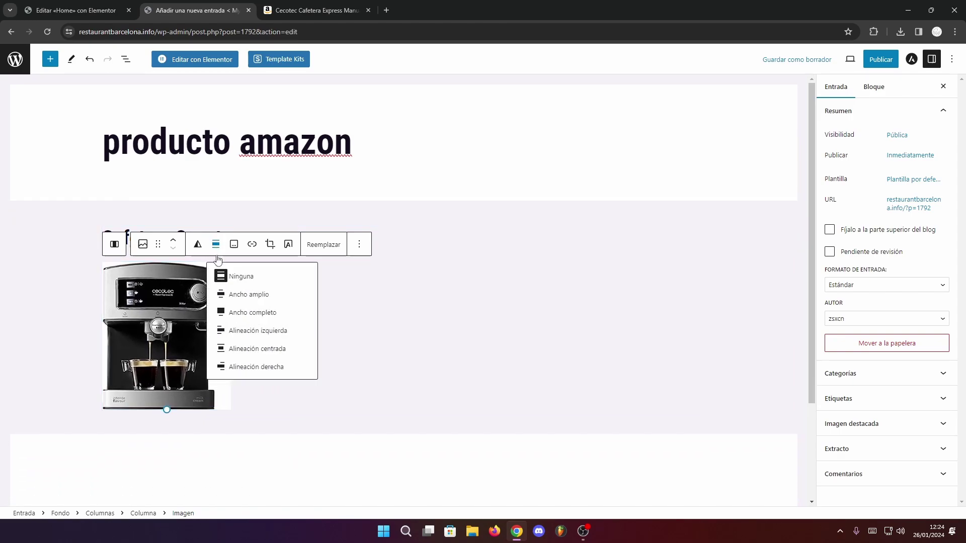
click(244, 348)
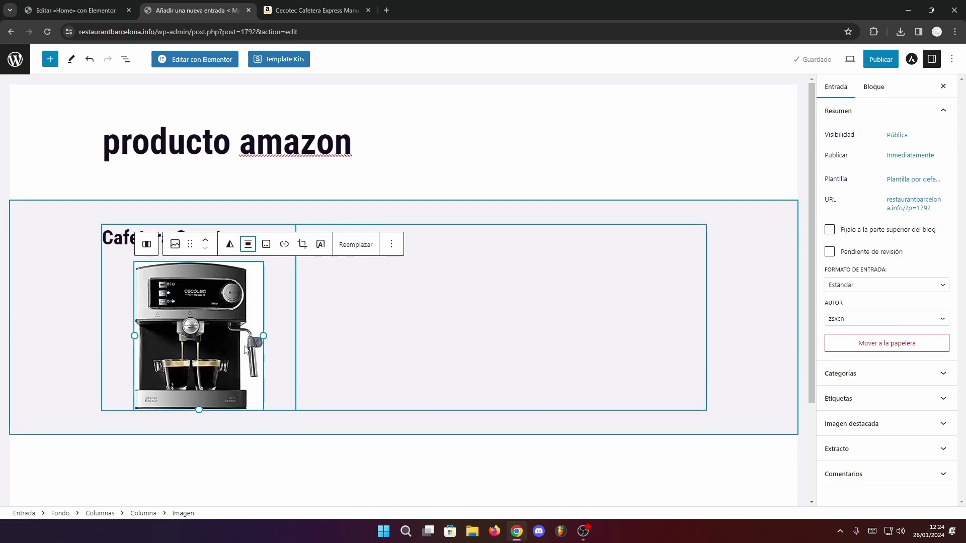
click(276, 362)
Centre the text of the "Cafetera Cecotec" heading above the image
click(233, 239)
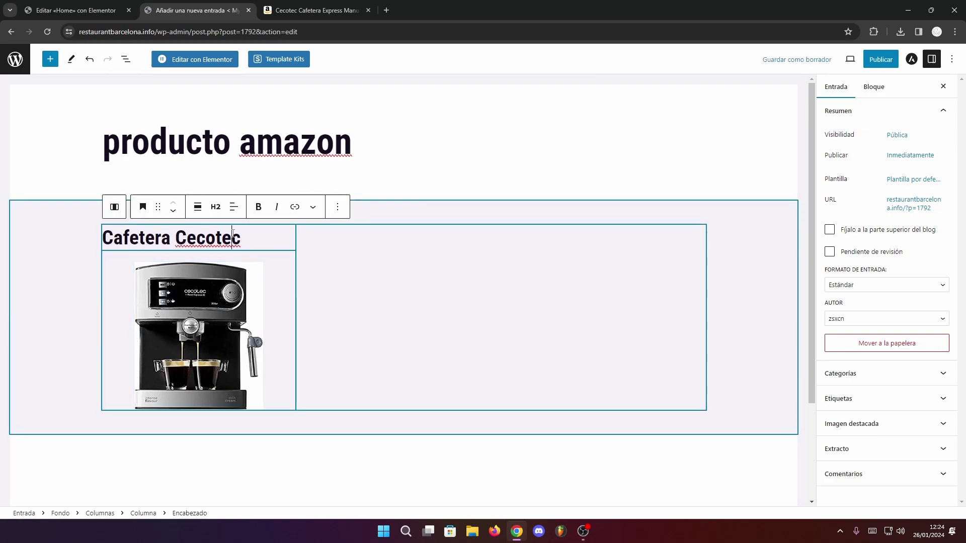
click(198, 207)
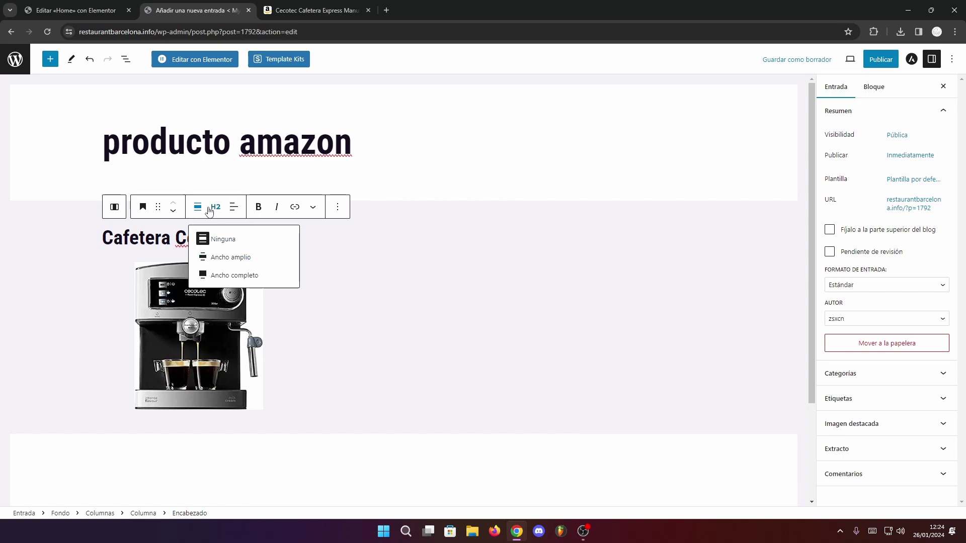
click(234, 207)
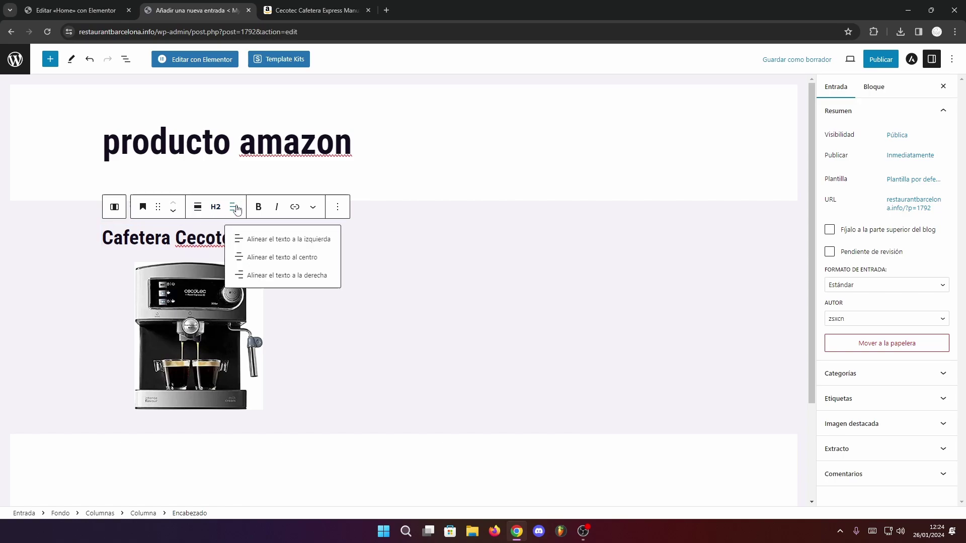
click(263, 258)
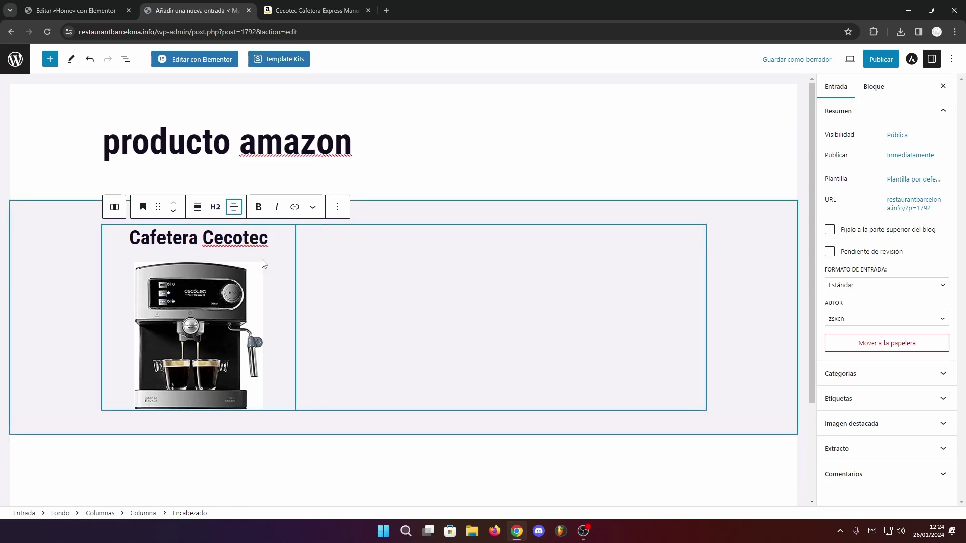
Insert a buttons block below the coffee maker image in the first column
click(282, 379)
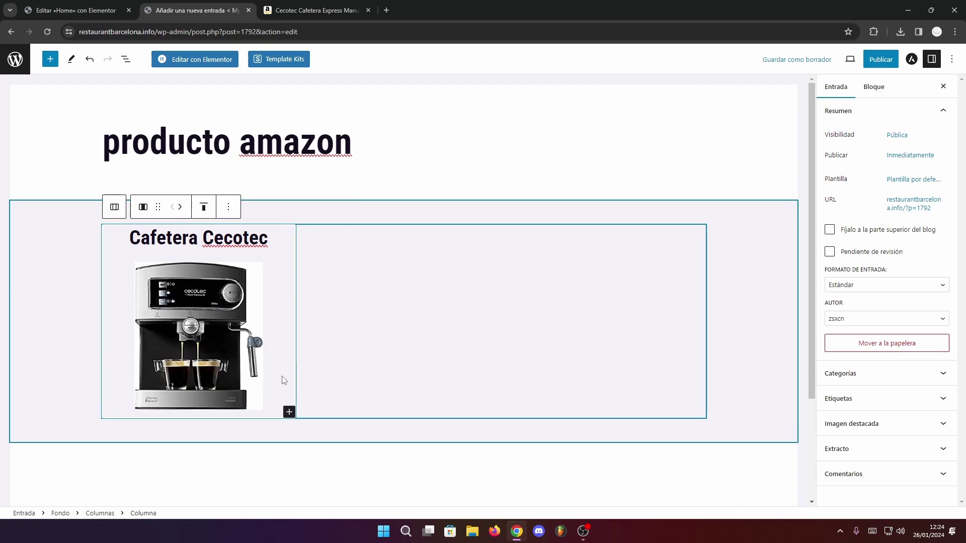
click(289, 413)
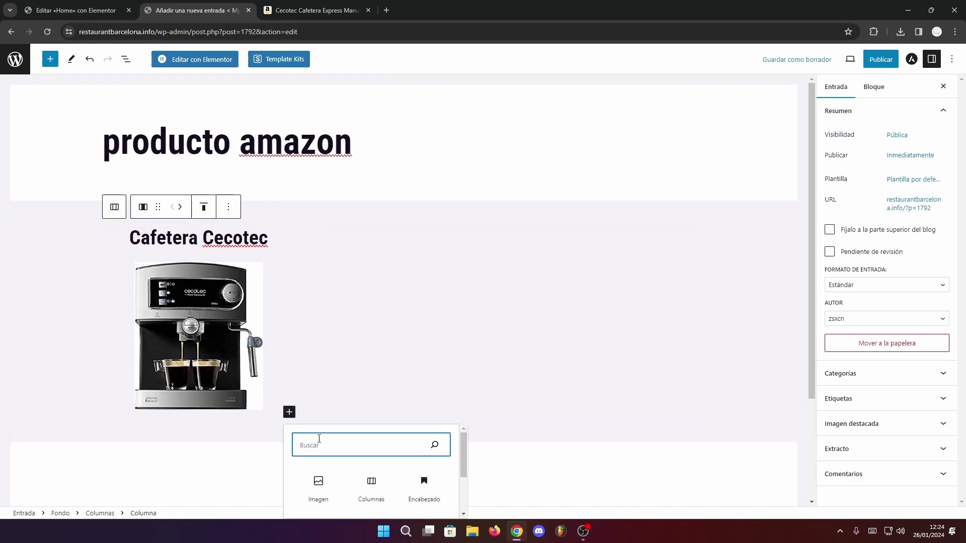
text(boto)
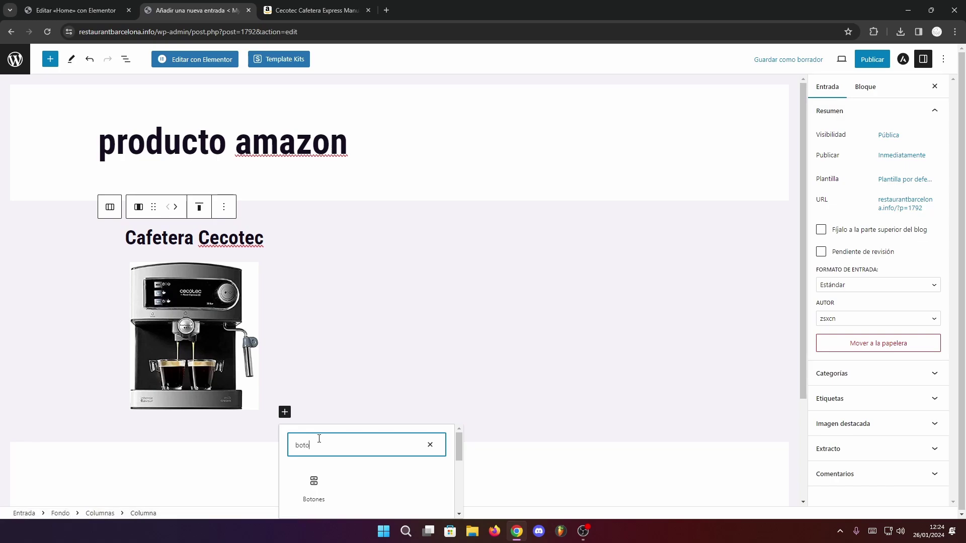
click(314, 485)
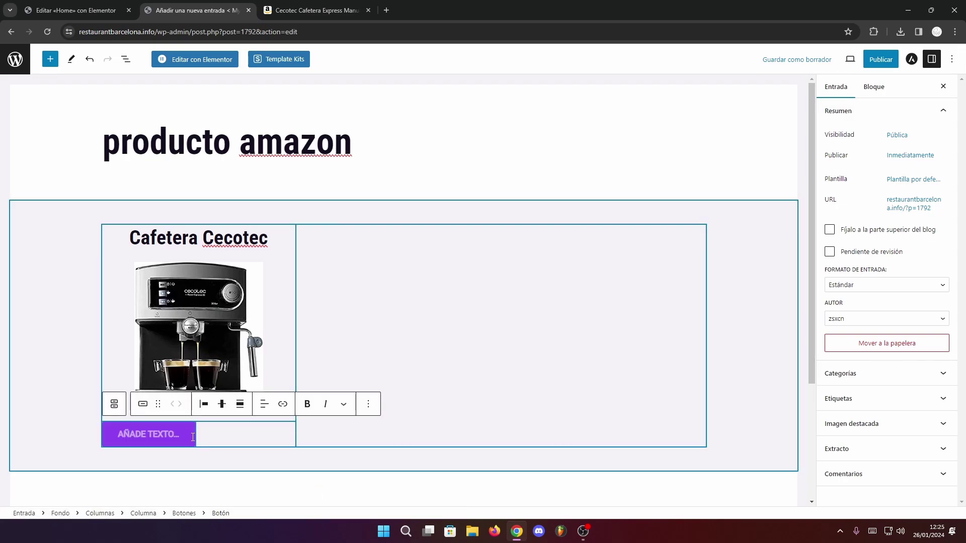
click(283, 405)
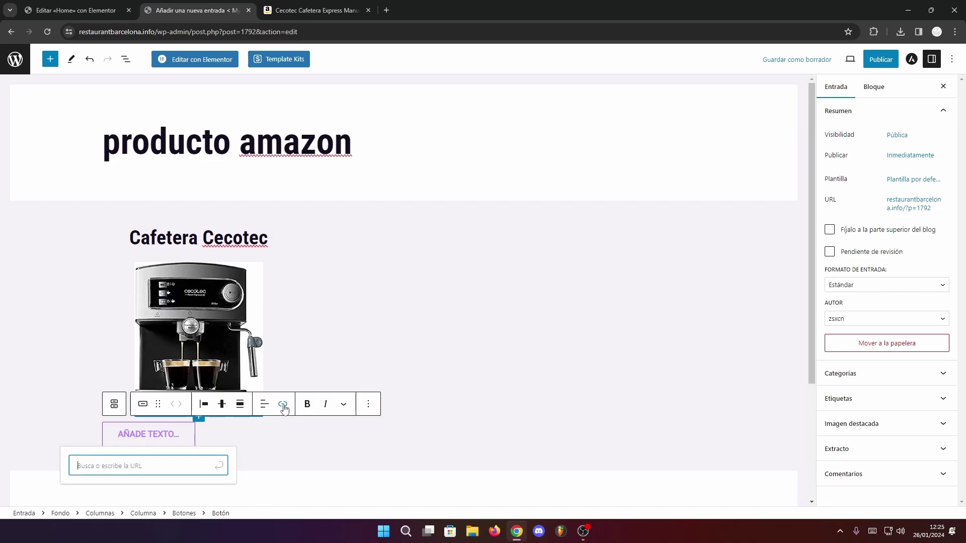
text(https://amzn.to/42dXATa)
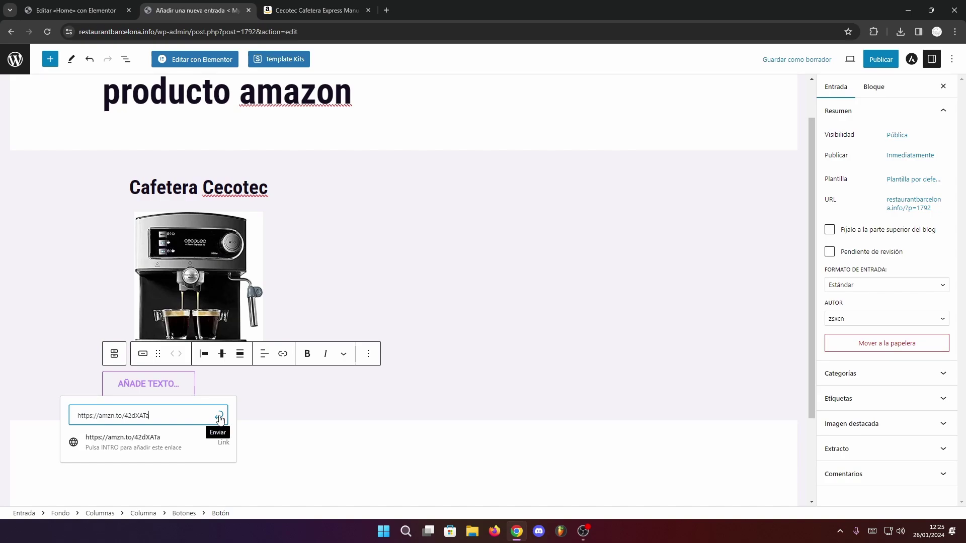
click(220, 418)
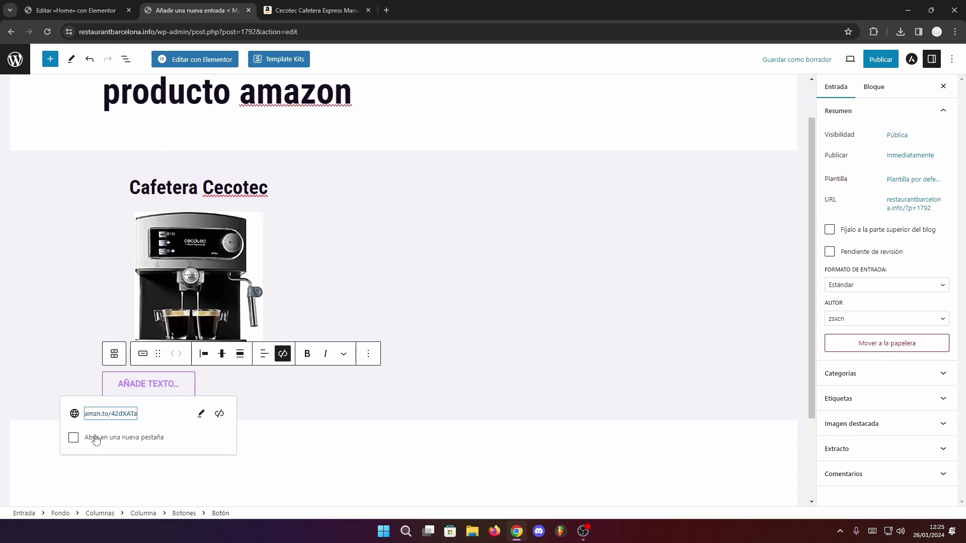
click(73, 438)
click(177, 391)
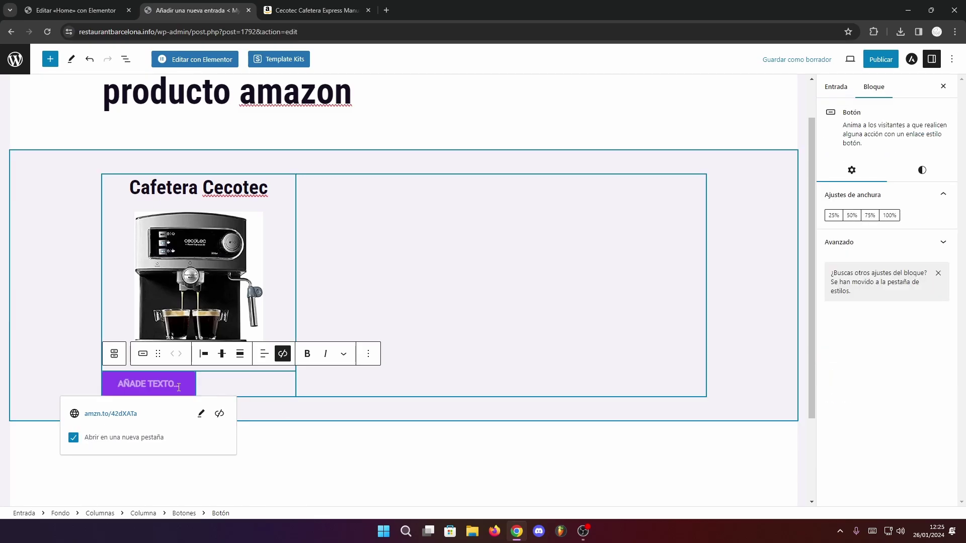
text(VER PRODUCTO)
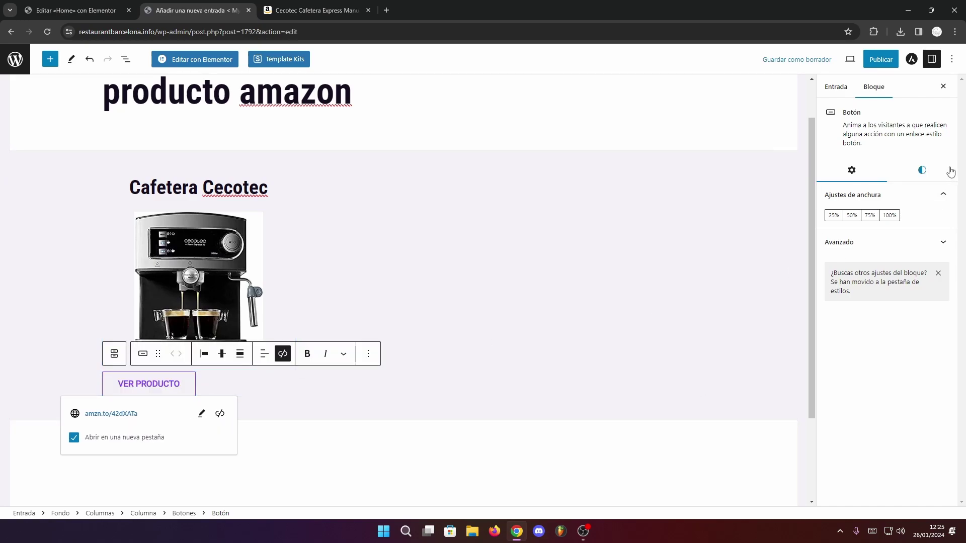
Give the "VER PRODUCTO" button an orange background and the text colour "Color del tema 9", and centre it in the column
click(922, 171)
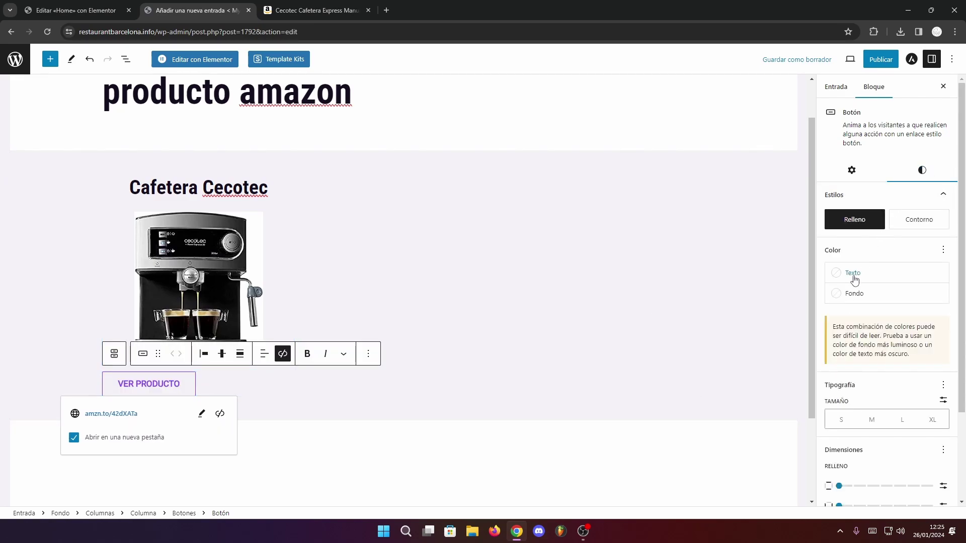
click(845, 296)
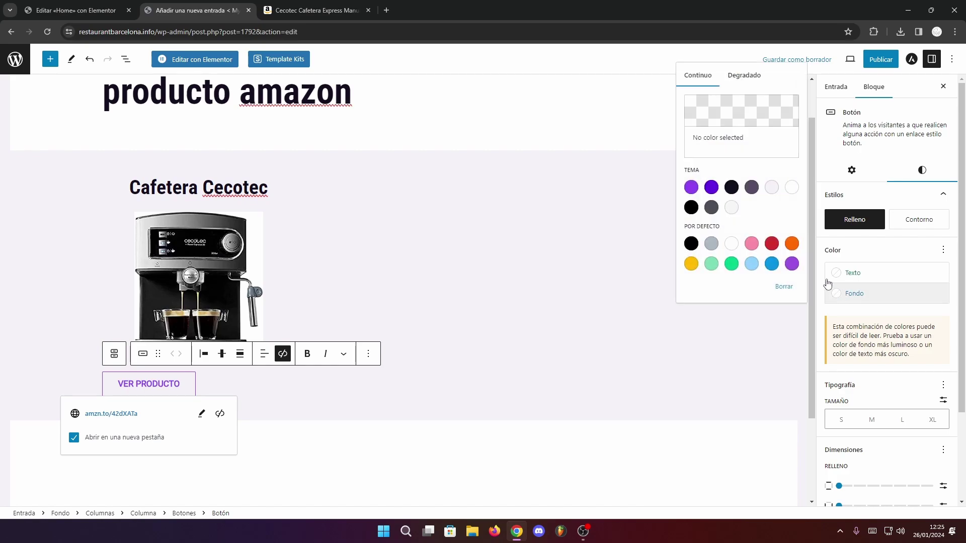
click(791, 243)
click(850, 275)
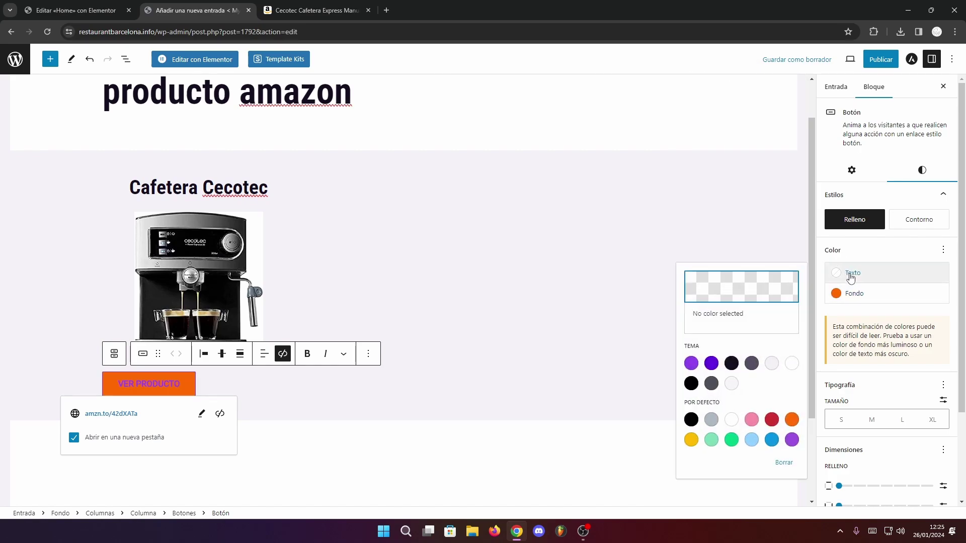
click(731, 384)
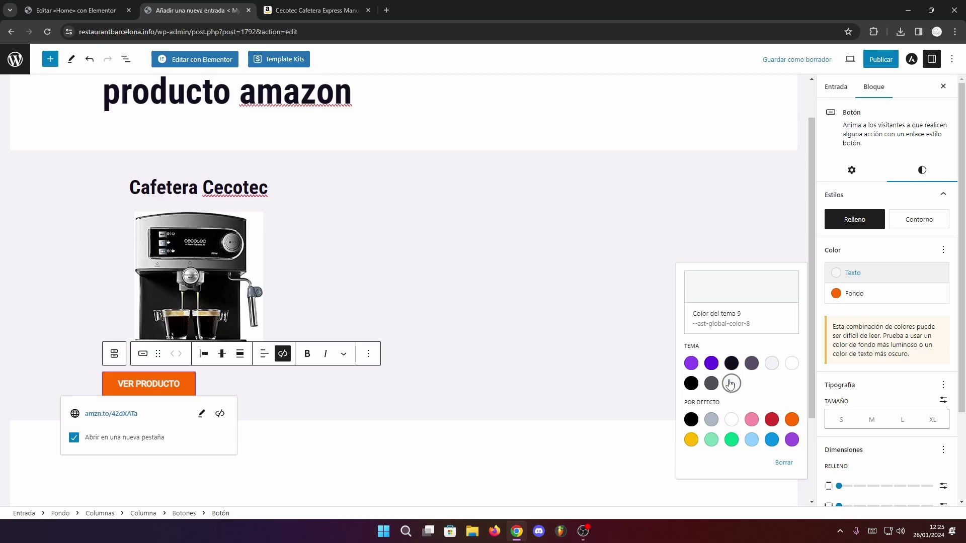
key(Escape)
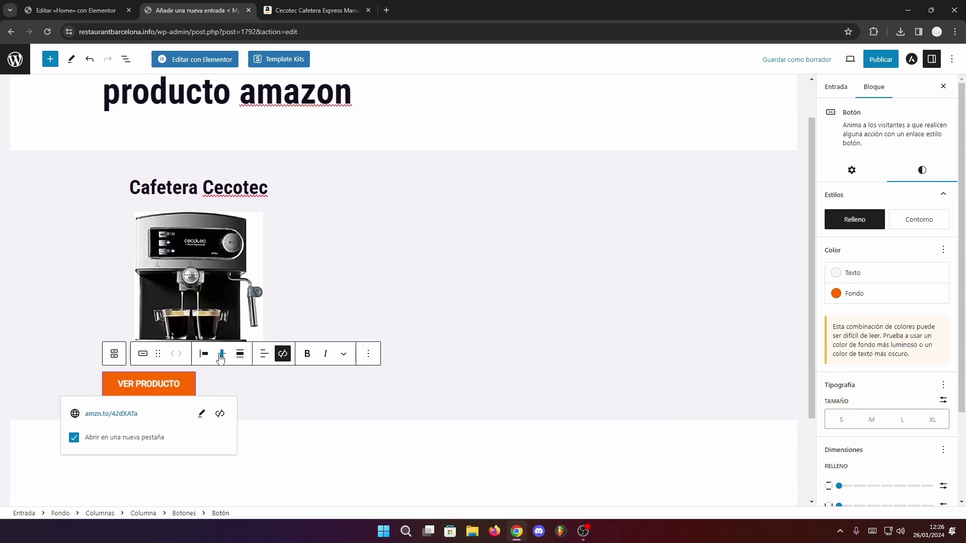
click(203, 354)
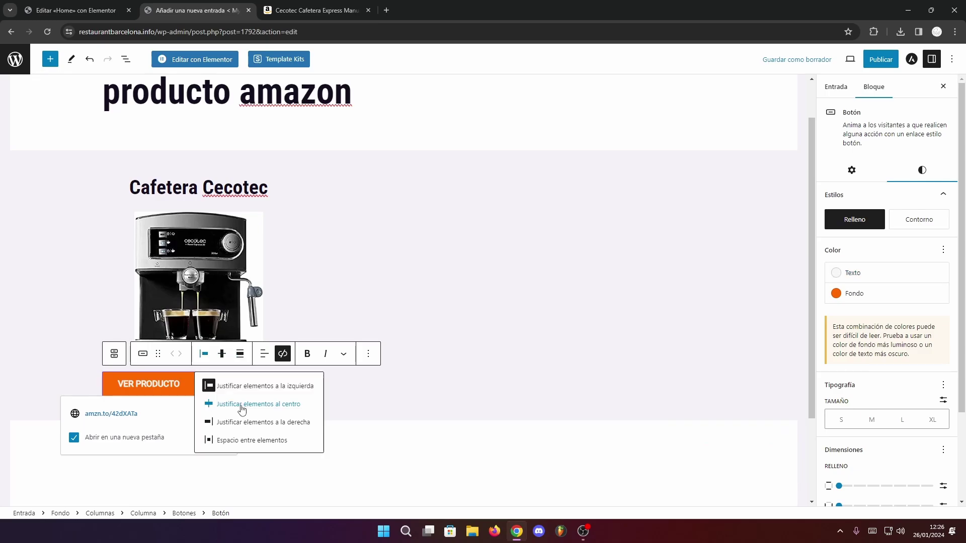
click(242, 405)
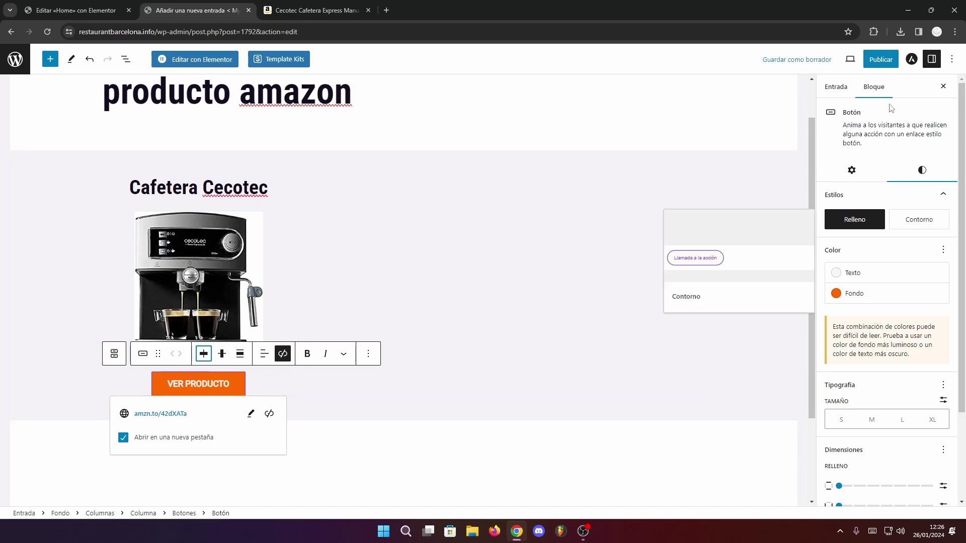
Publish the "producto amazon" post and open it on the live site
click(880, 60)
click(873, 60)
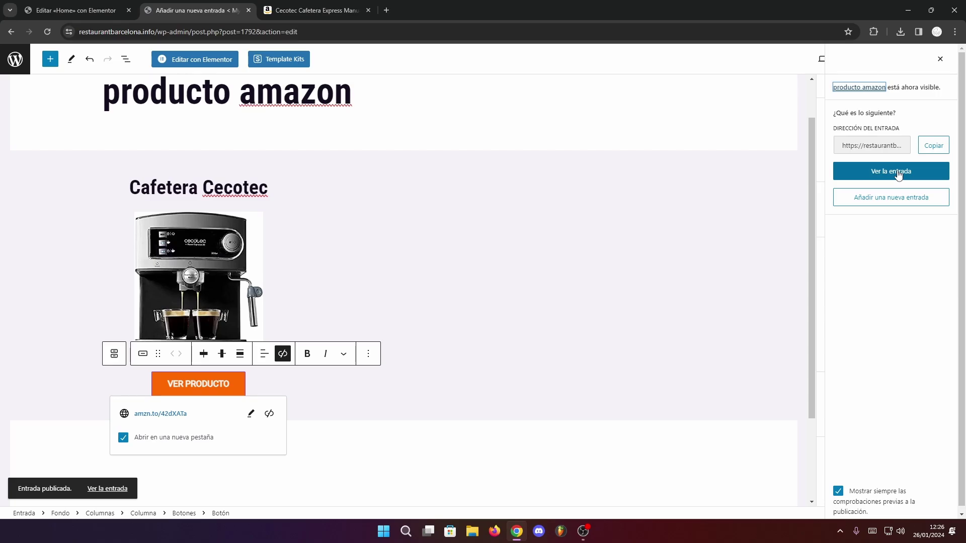
click(899, 172)
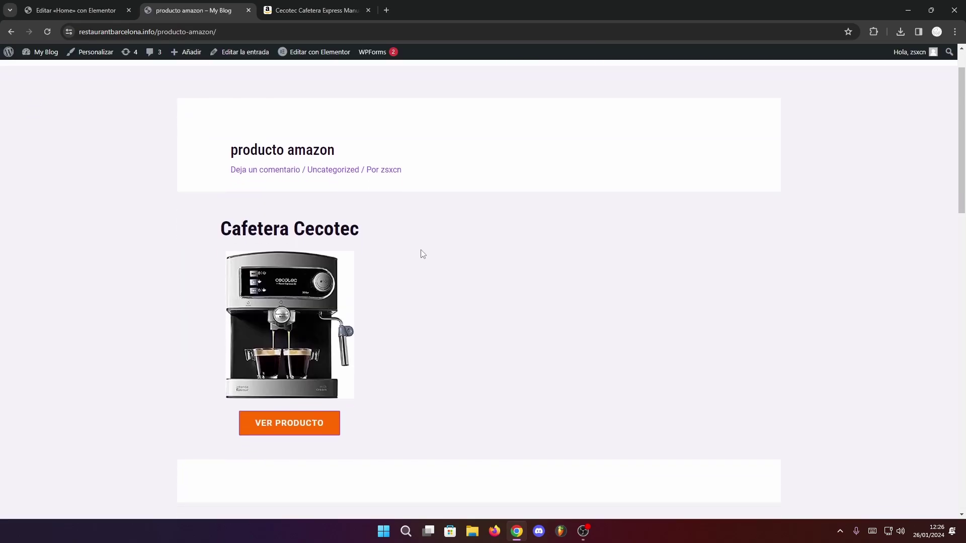
Follow the "VER PRODUCTO" button's link and examine the affiliate tag parameter in the Amazon product URL
click(284, 423)
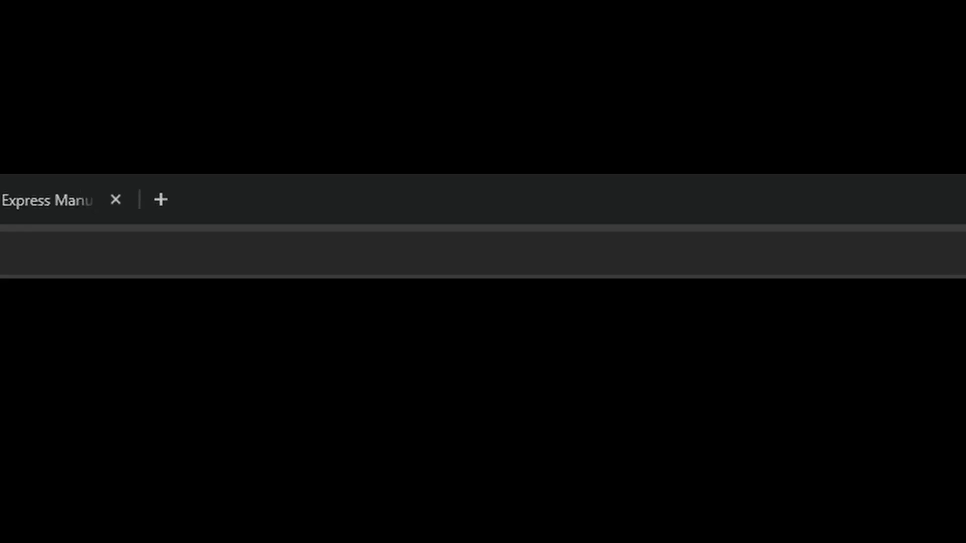
click(787, 241)
drag(802, 253, 963, 253)
key(End)
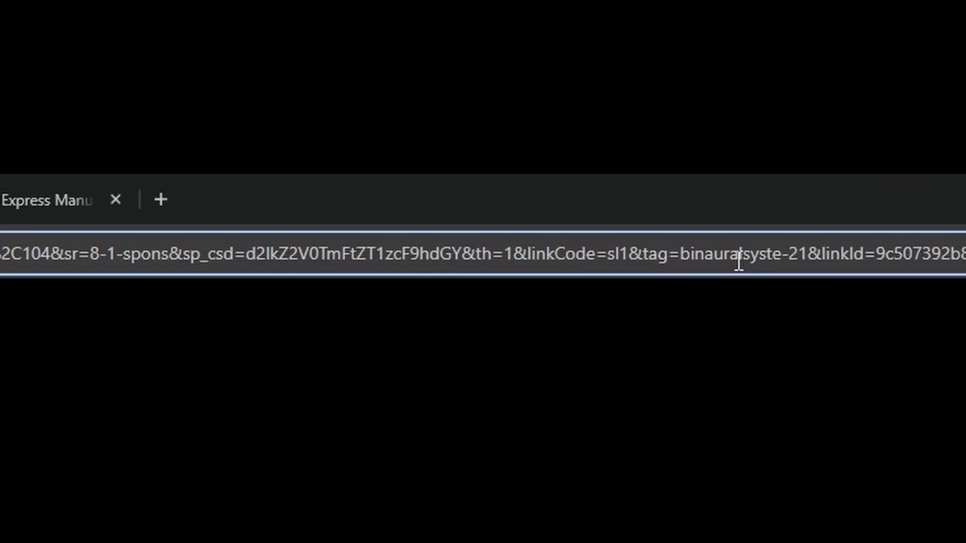
drag(649, 254, 812, 264)
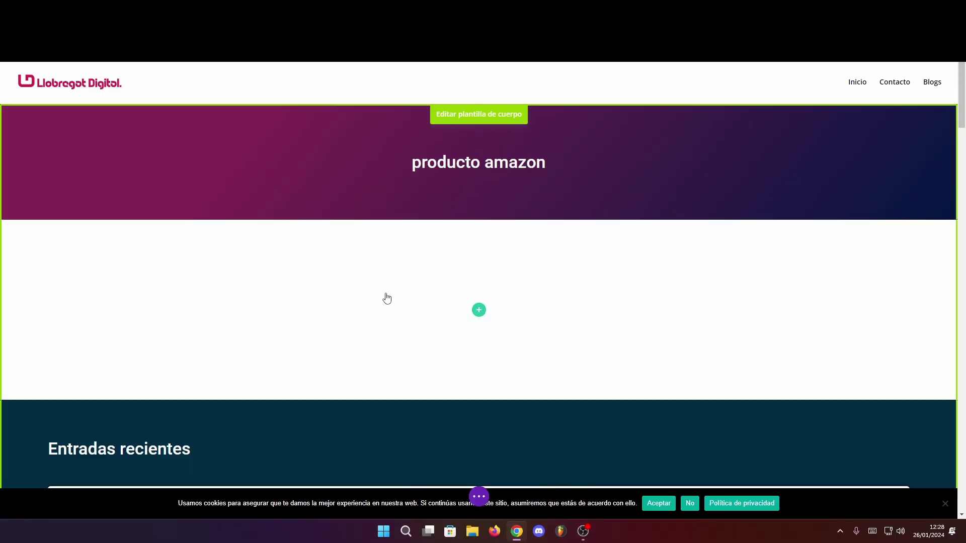
Add a three-column row to the empty section below the "producto amazon" banner and place a button module in its first column
click(478, 310)
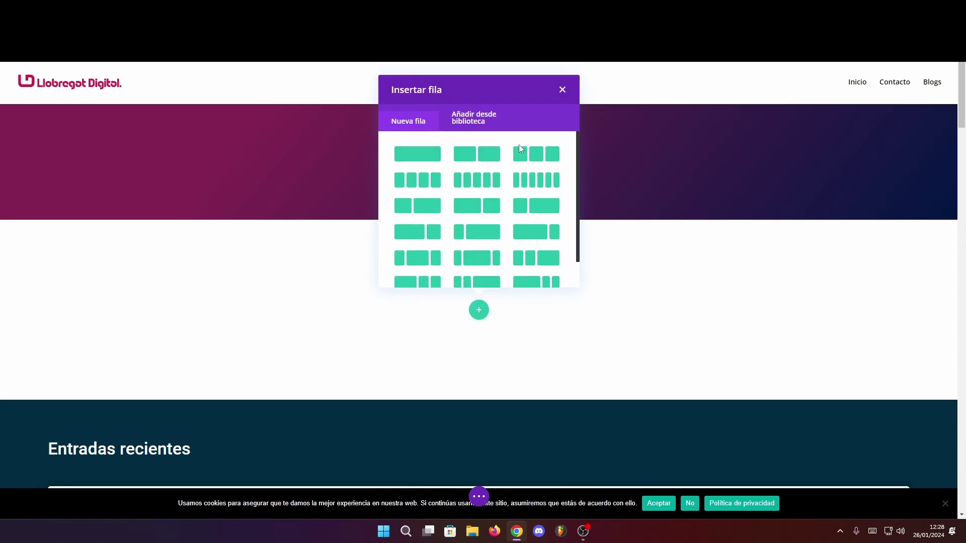
click(536, 157)
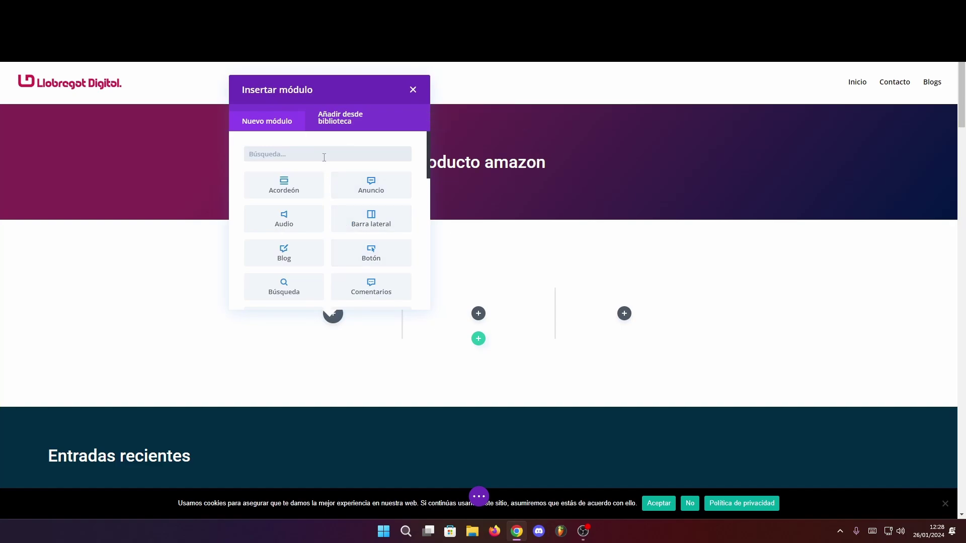
click(371, 252)
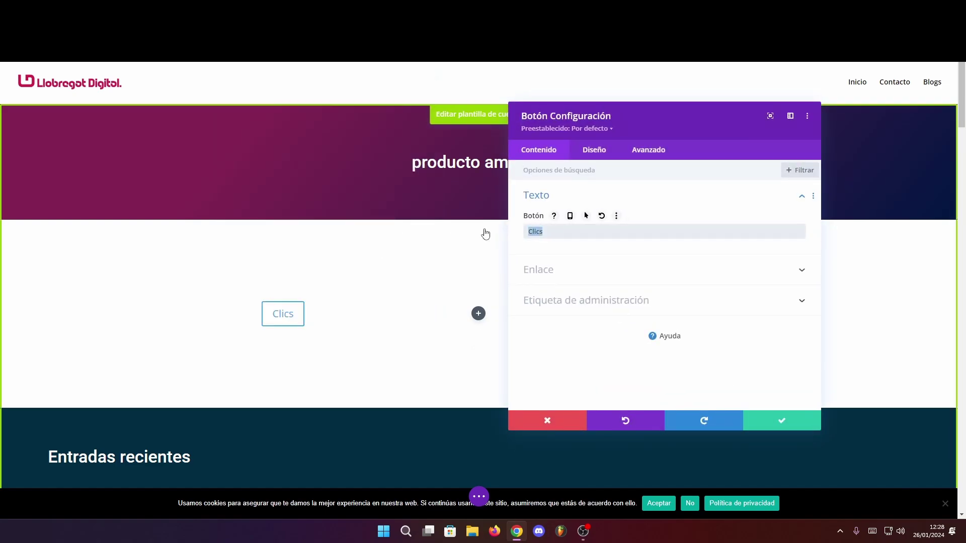
Set the button module's text to "ver en amazon"
text(ver ene)
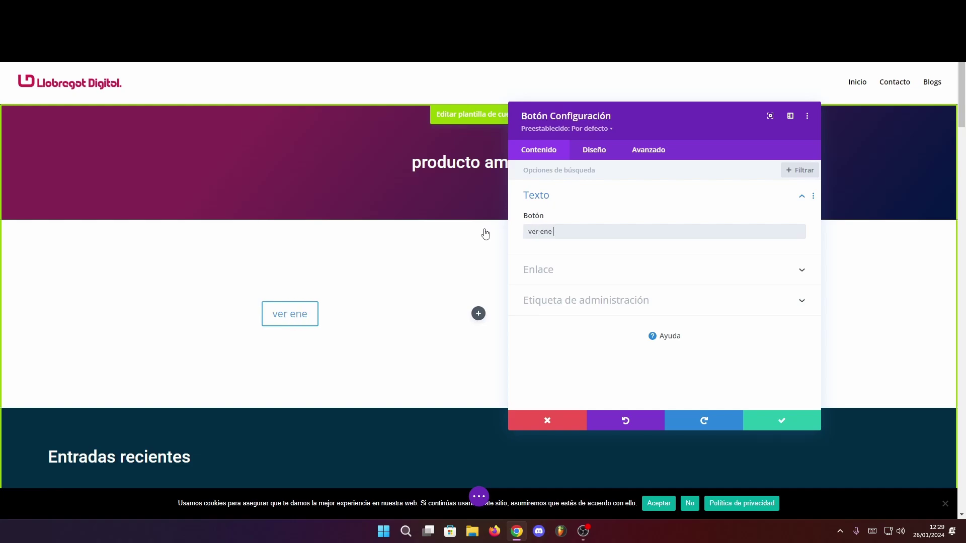
key(BackSpace)
text(amazon)
key(Tab)
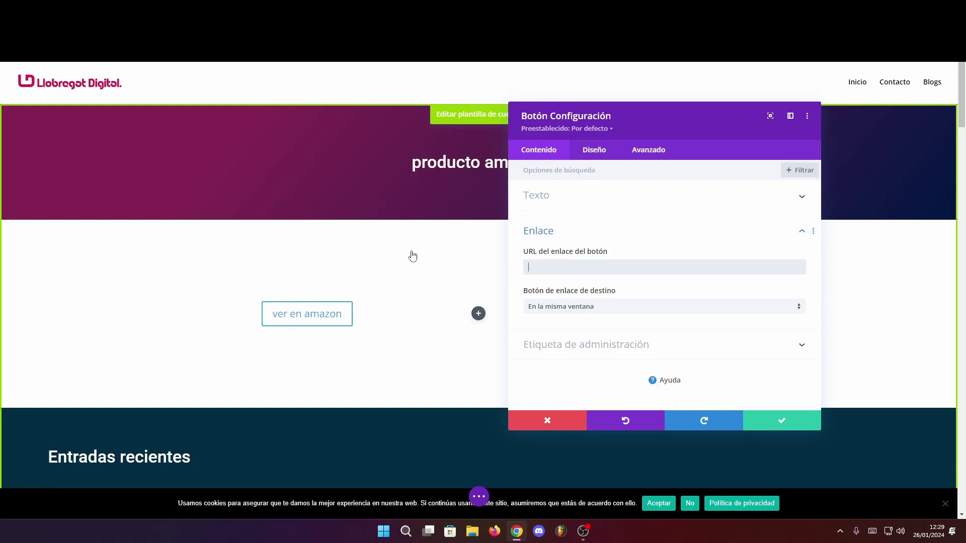
text(https://amzn.to/42dXATa)
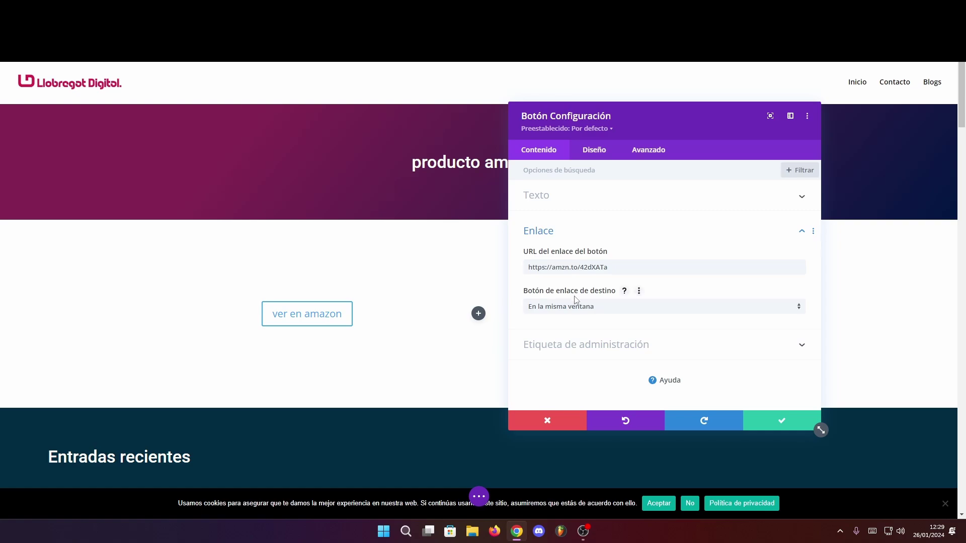
click(573, 312)
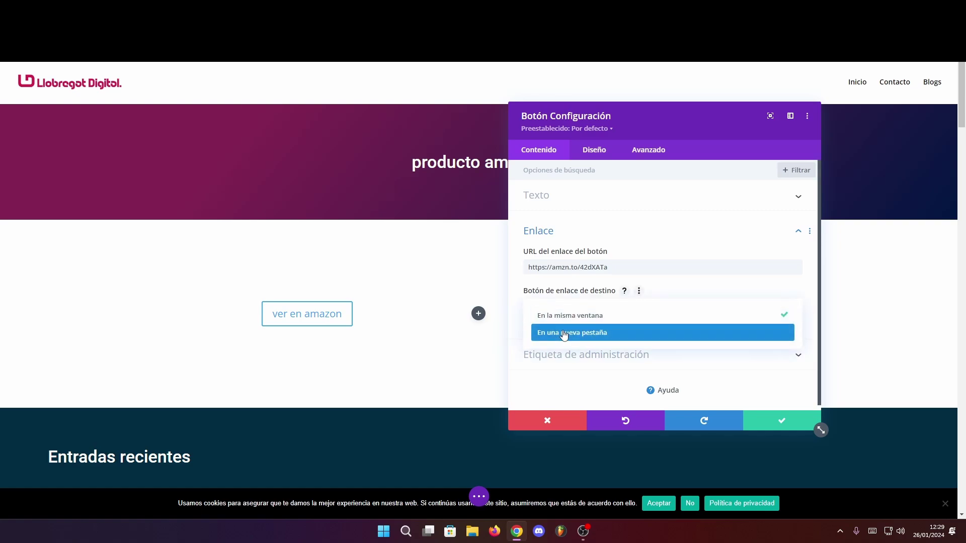
click(564, 334)
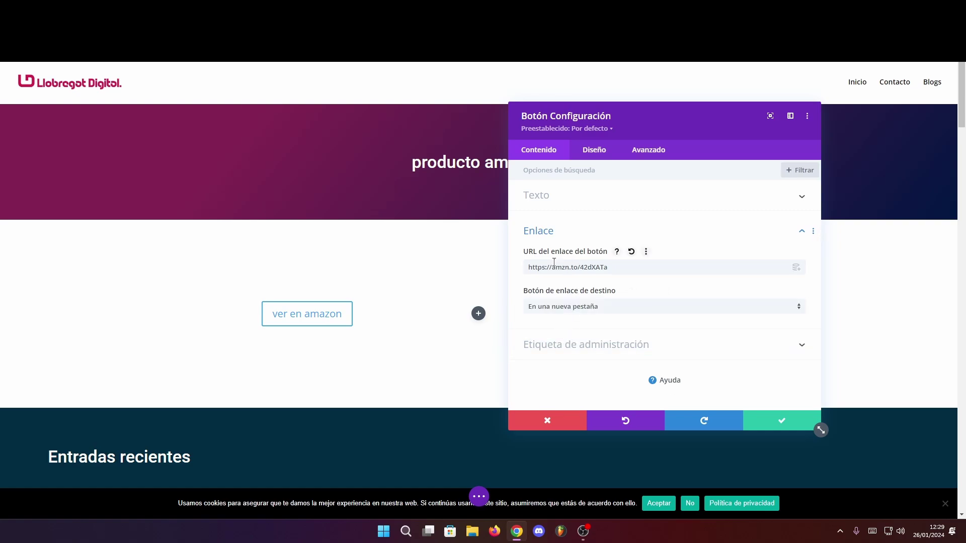
Set the alignment of the "ver en amazon" button to centre
click(594, 151)
click(582, 200)
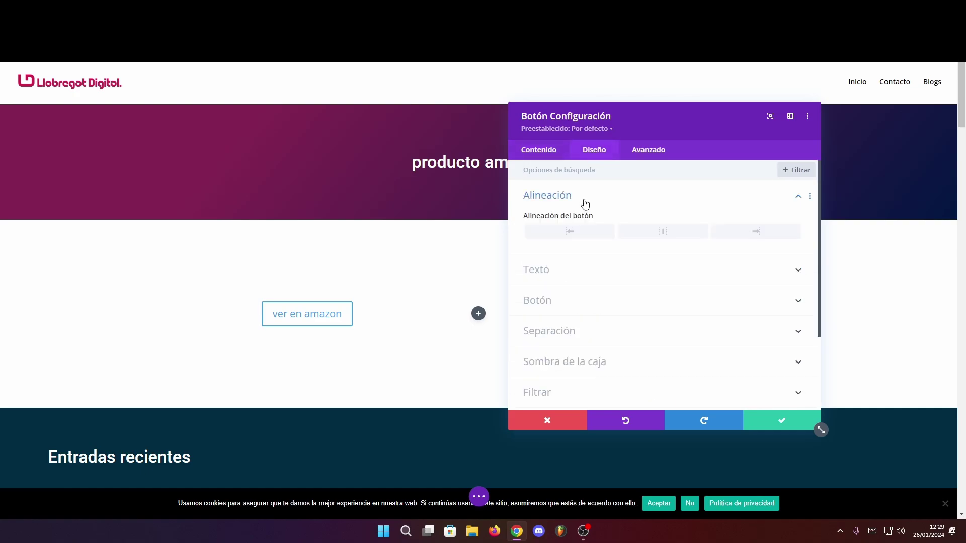
click(661, 234)
Enable custom styles for the "ver en amazon" button and set its text colour to orange #e09900
click(560, 254)
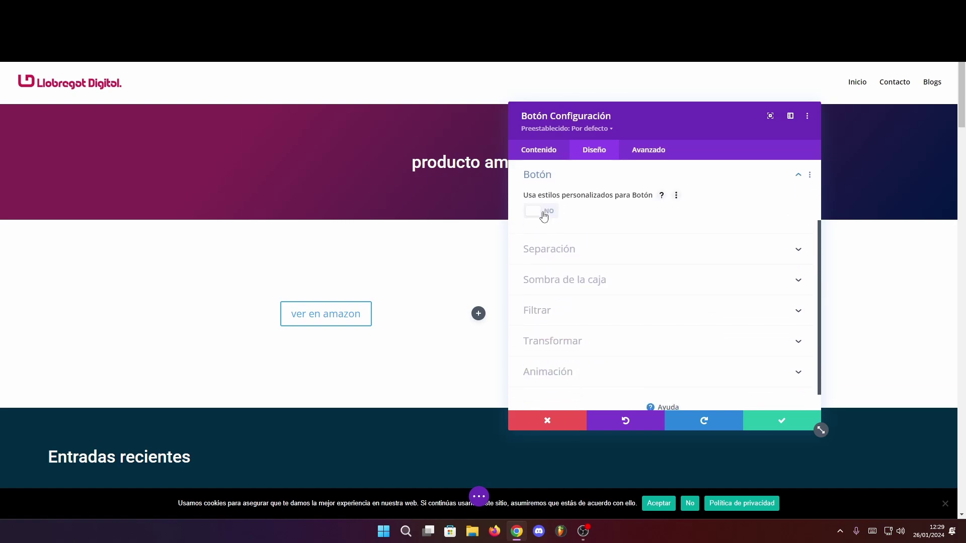
click(544, 216)
click(605, 297)
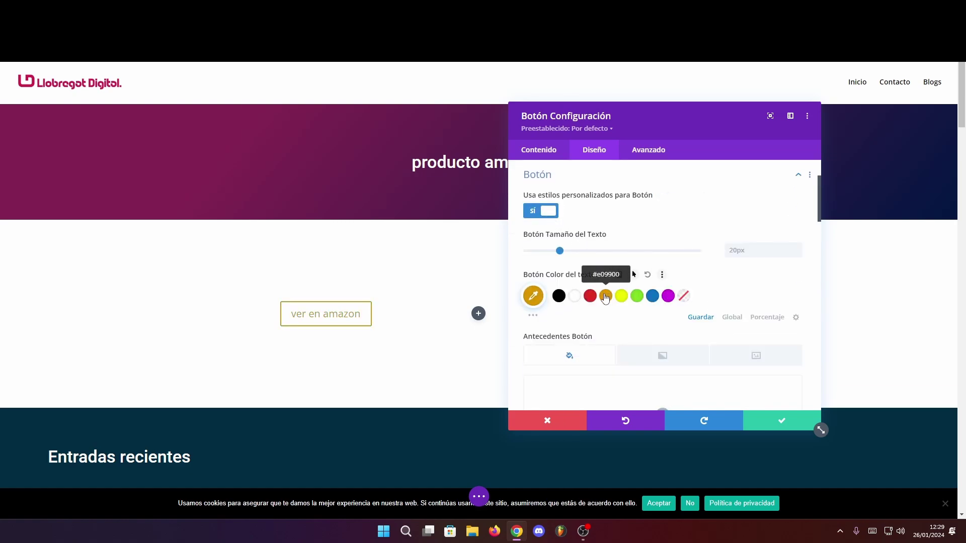
Search the button icons for "amazo" and choose the Amazon "a" logo as the button's icon
scroll(587, 245, down, 10)
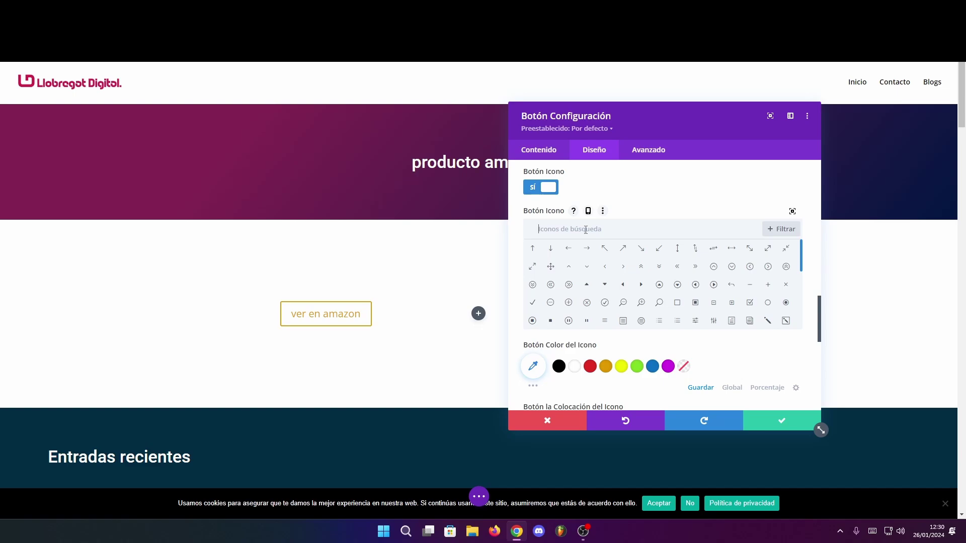
text(amazo)
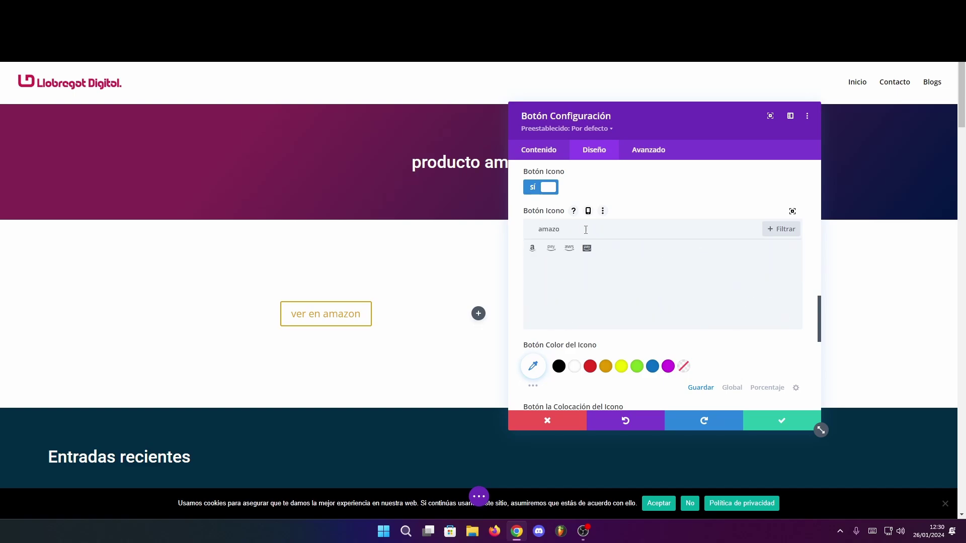
click(535, 250)
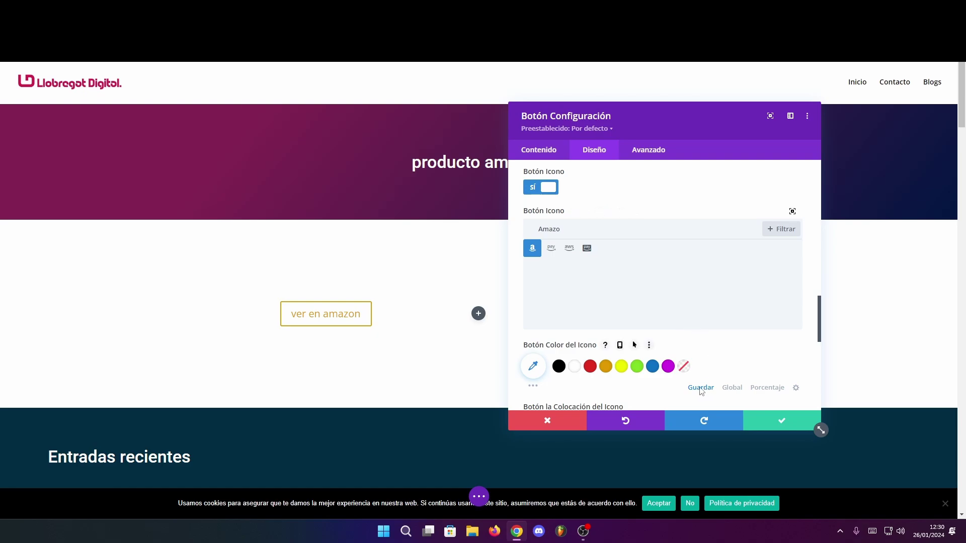
Save the "ver en amazon" button's settings and insert an image module below it
scroll(702, 391, down, 4)
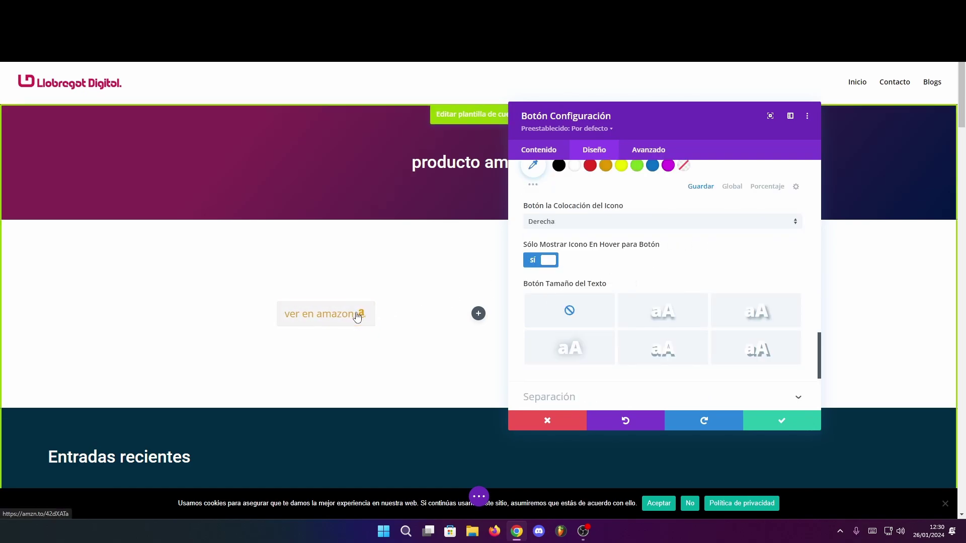
click(769, 420)
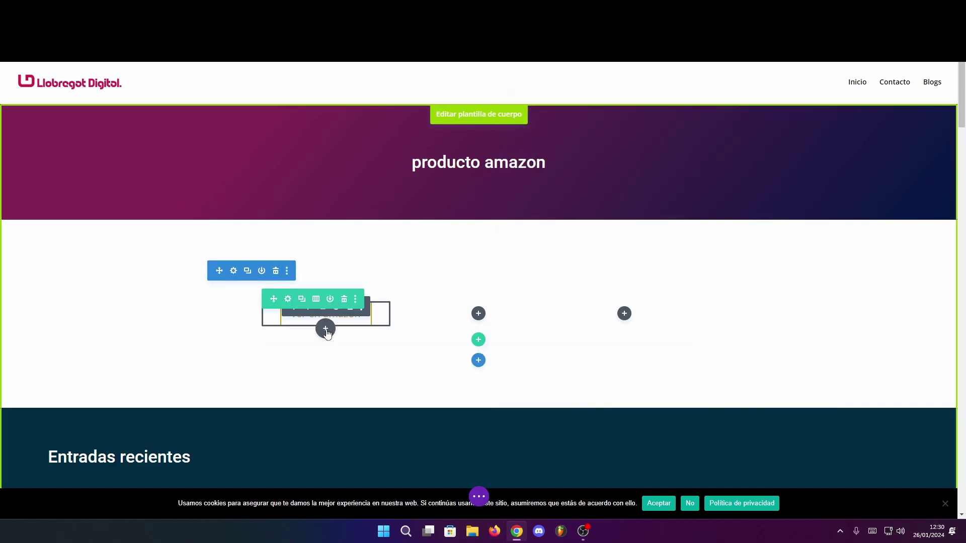
click(326, 330)
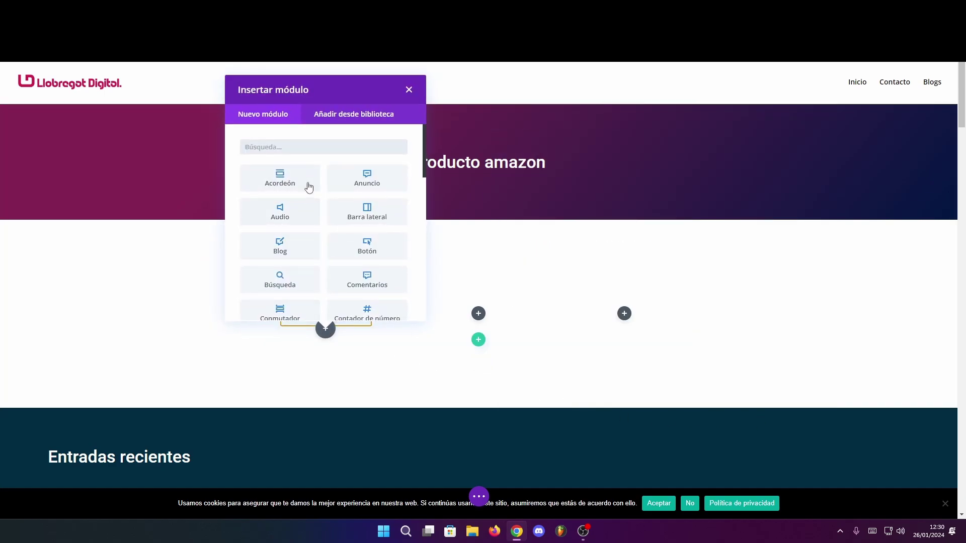
text(image)
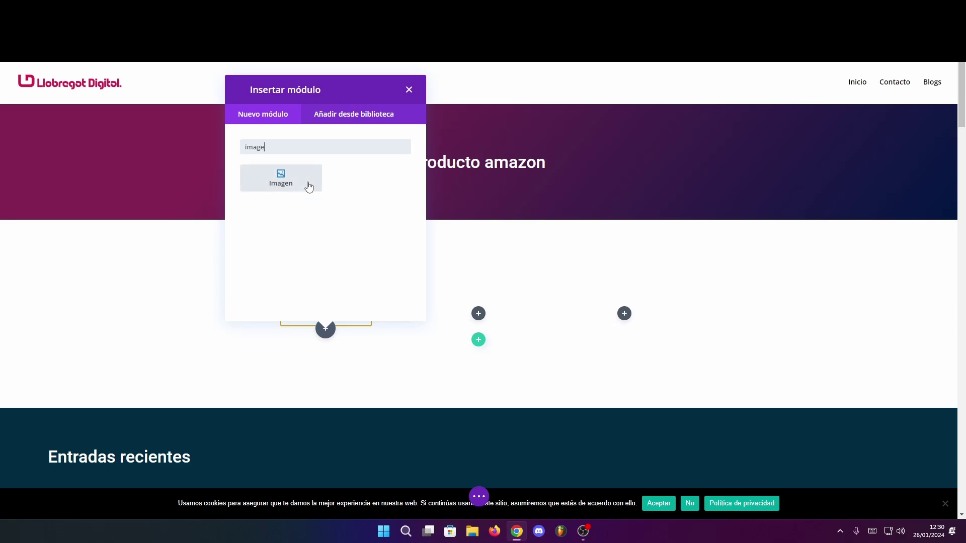
click(309, 186)
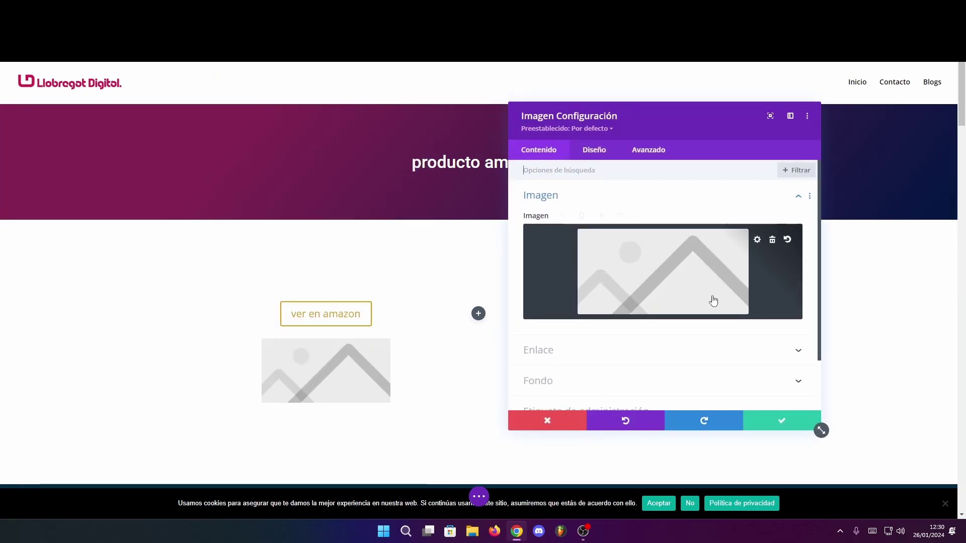
Upload the coffee machine photo 61Mg6TJzpqL._AC_SL1091_.jpg and use it as the module's image
click(626, 266)
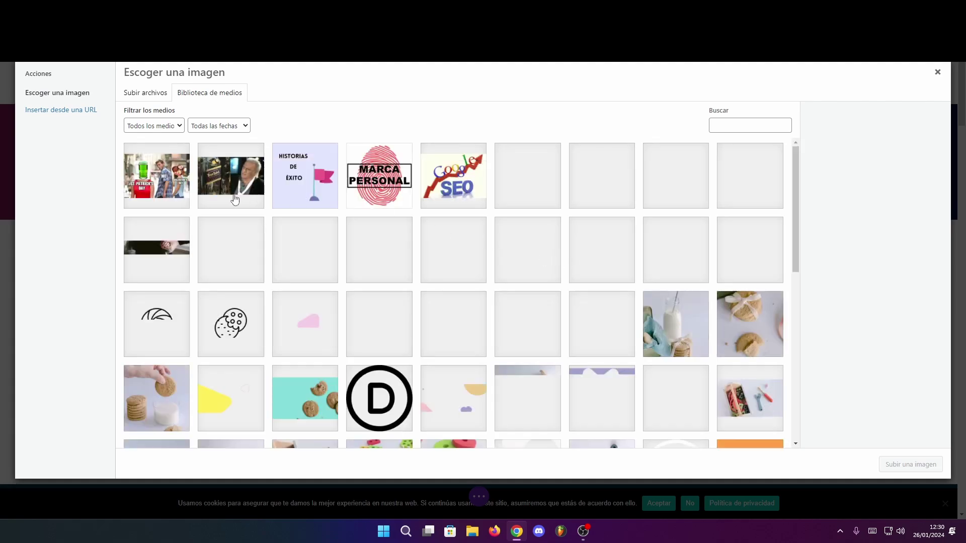
click(137, 97)
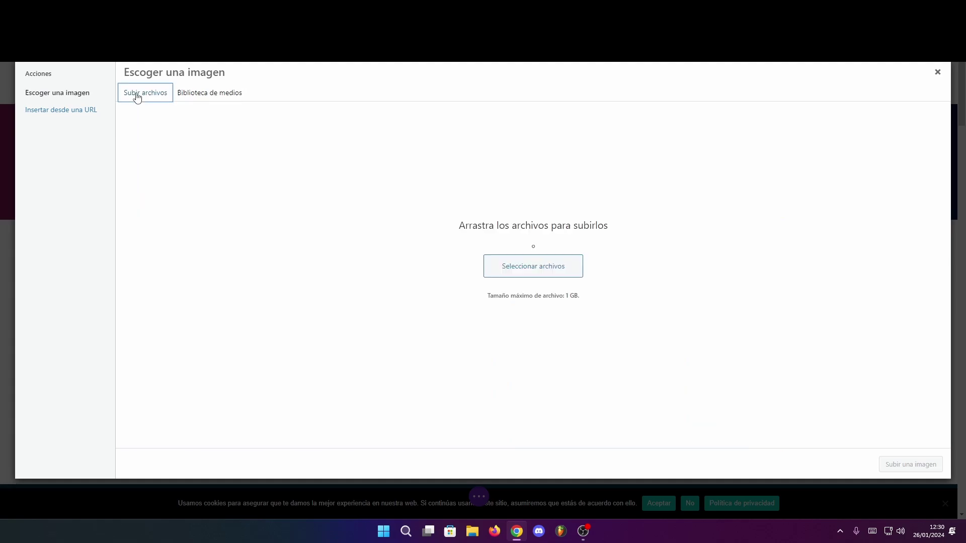
click(493, 258)
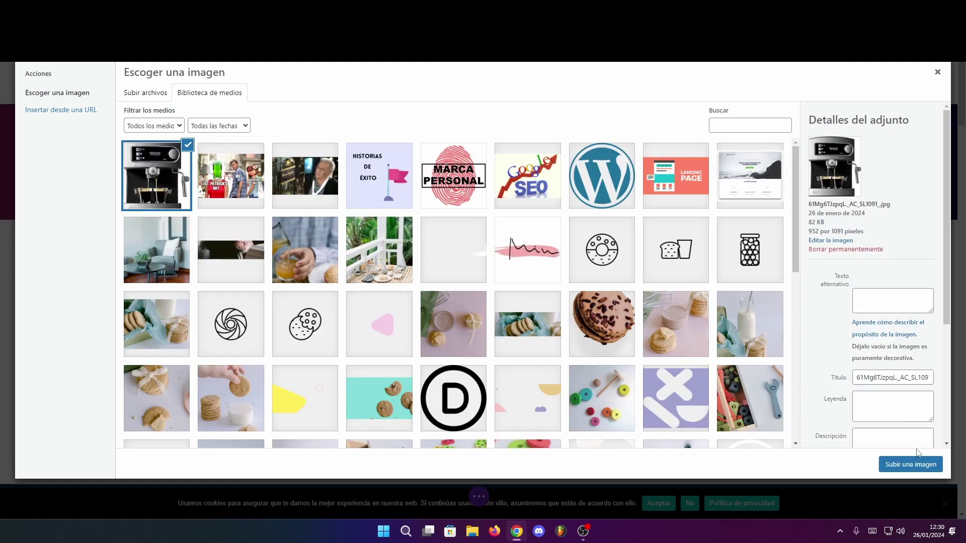
click(911, 463)
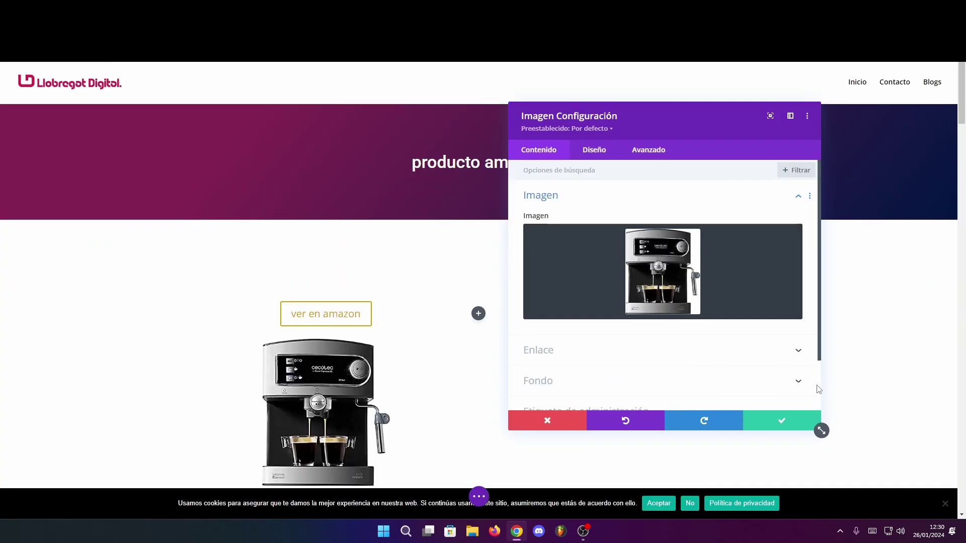
Set the coffee machine image's alignment to centre
click(594, 150)
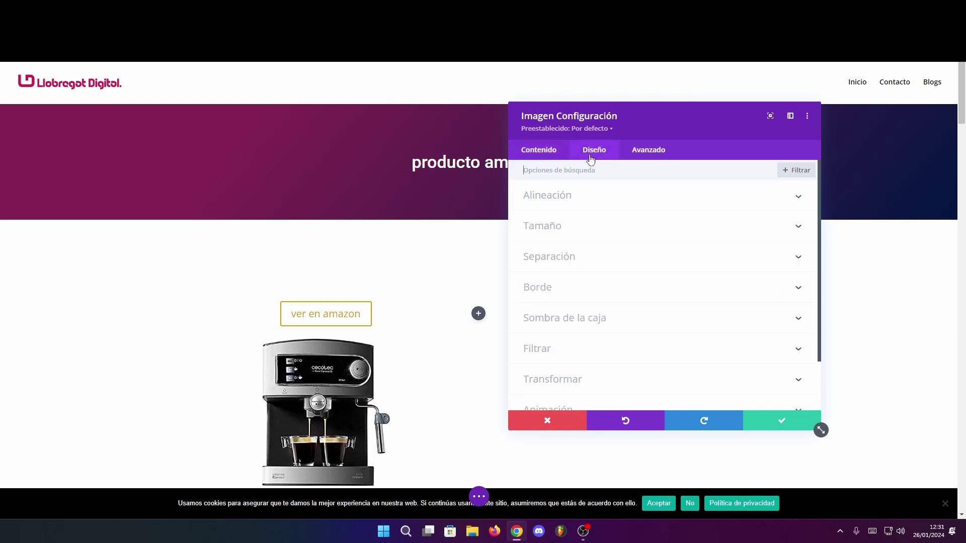
click(572, 198)
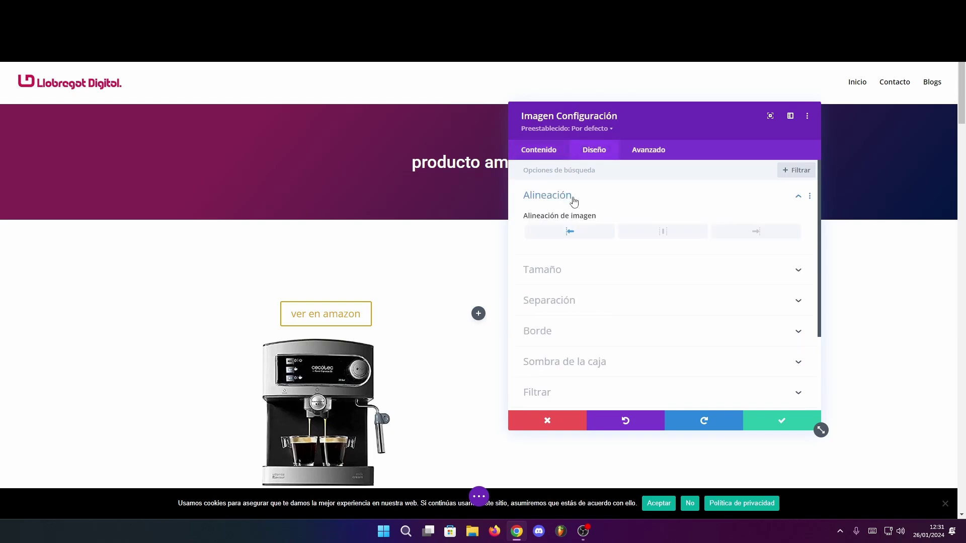
click(668, 238)
scroll(568, 206, down, 2)
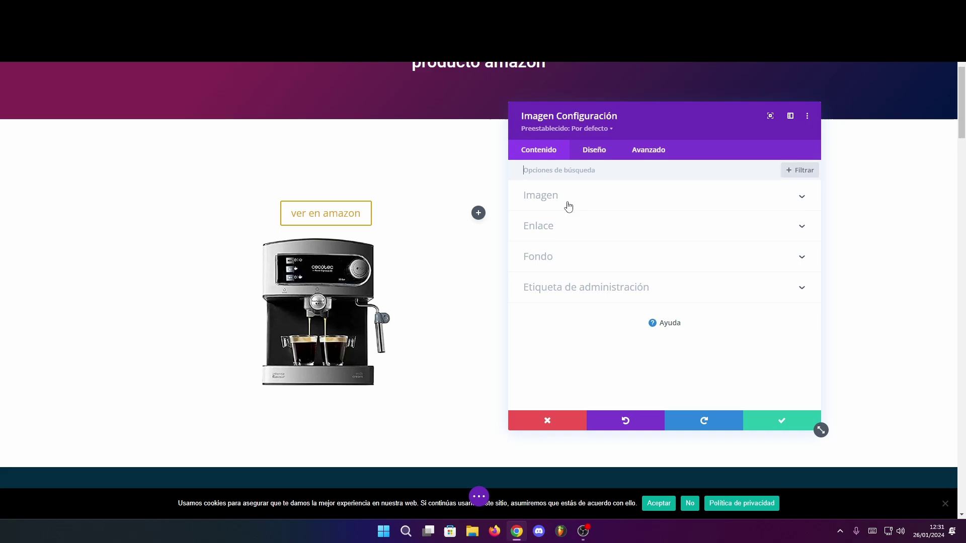
click(571, 229)
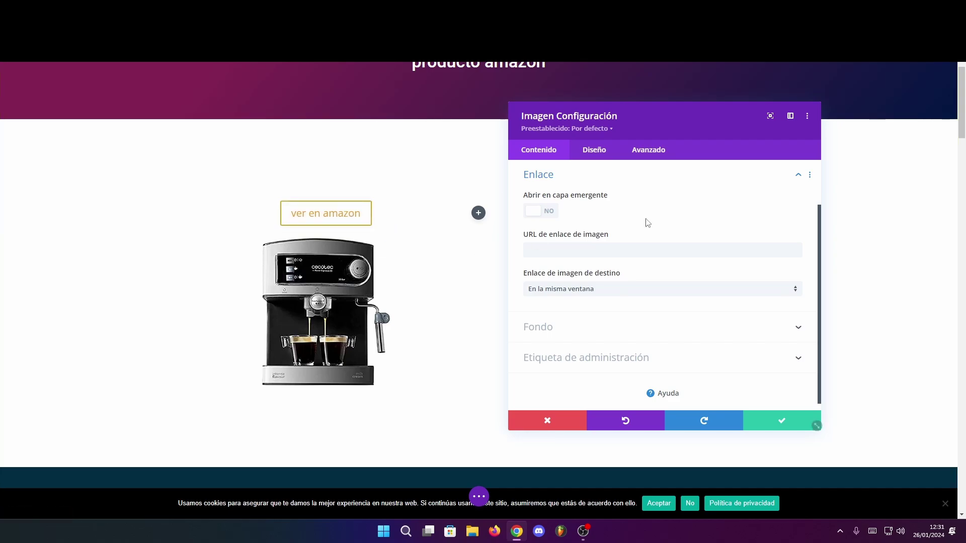
click(560, 253)
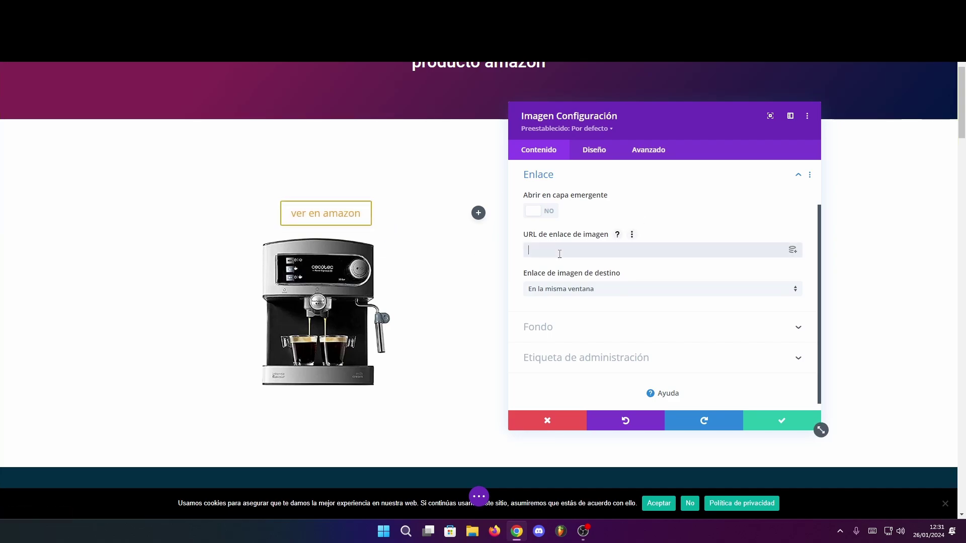
text(https://amzn.to/42dXATa)
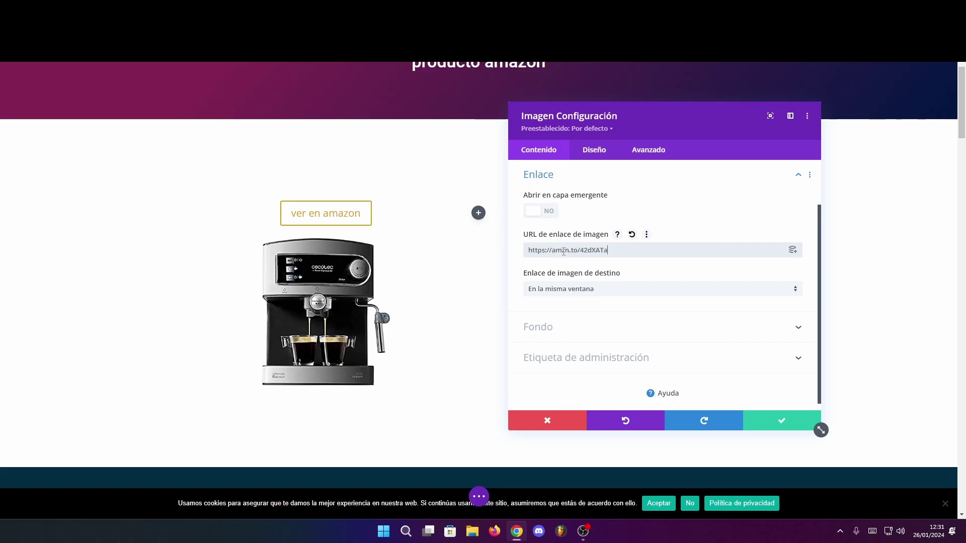
click(595, 290)
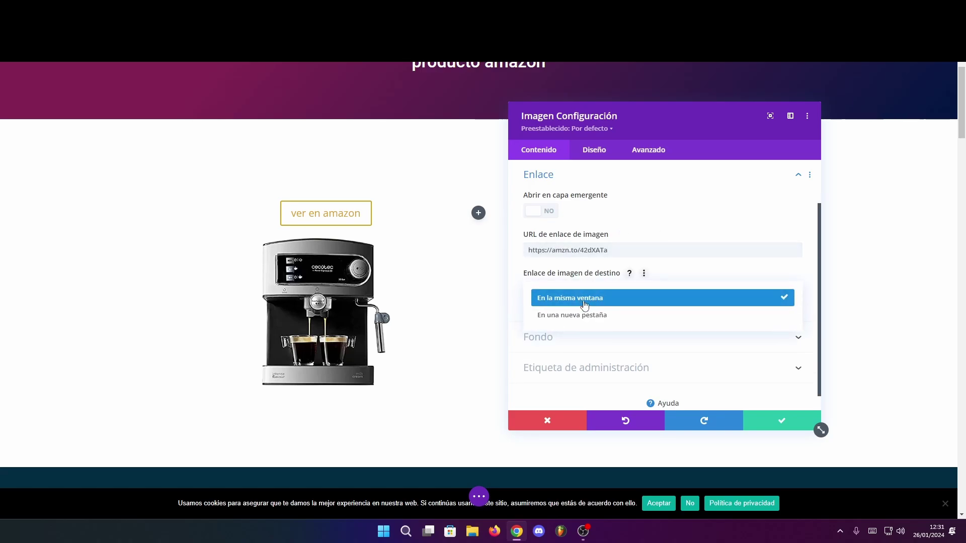
click(583, 318)
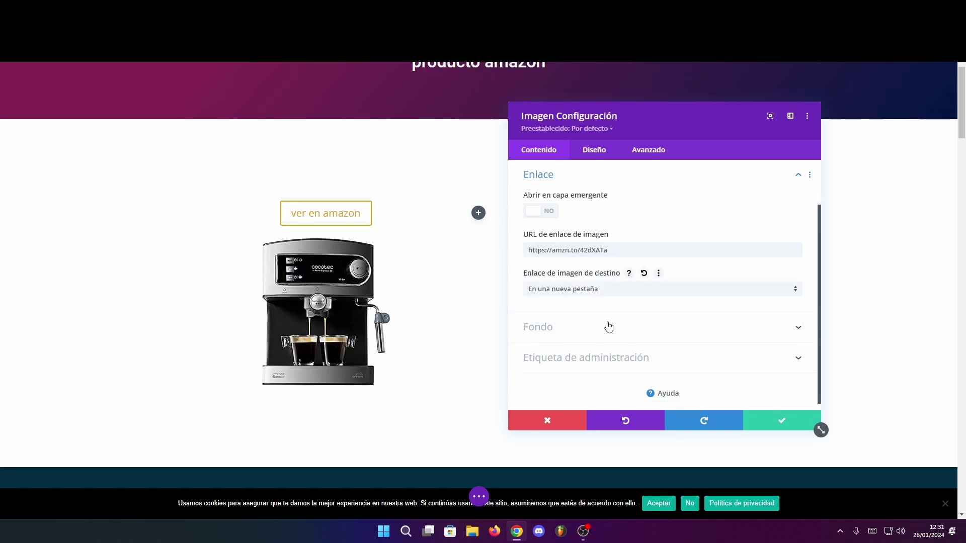
click(782, 420)
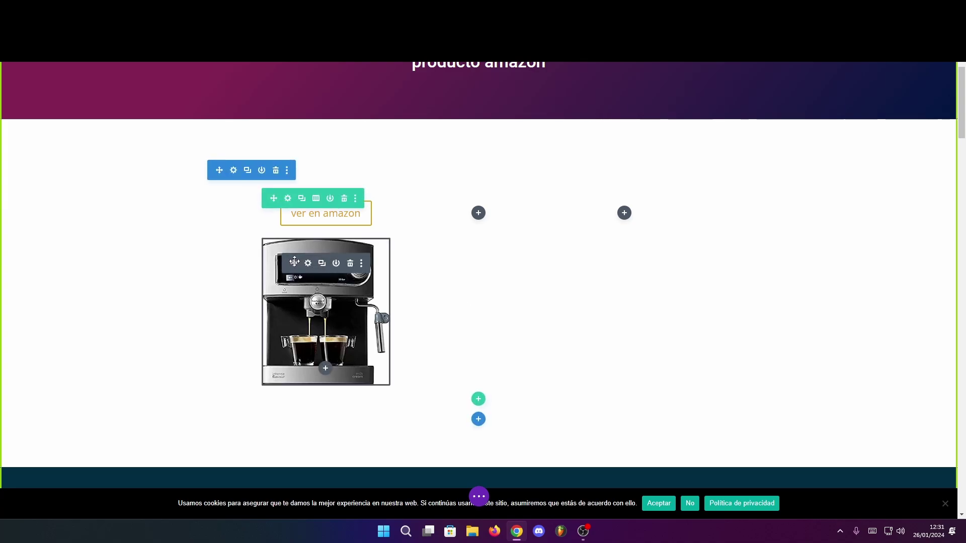
Move the image above the "ver en amazon" button and add a text module reading "Cafetera Cecotec" between them
drag(294, 262, 310, 203)
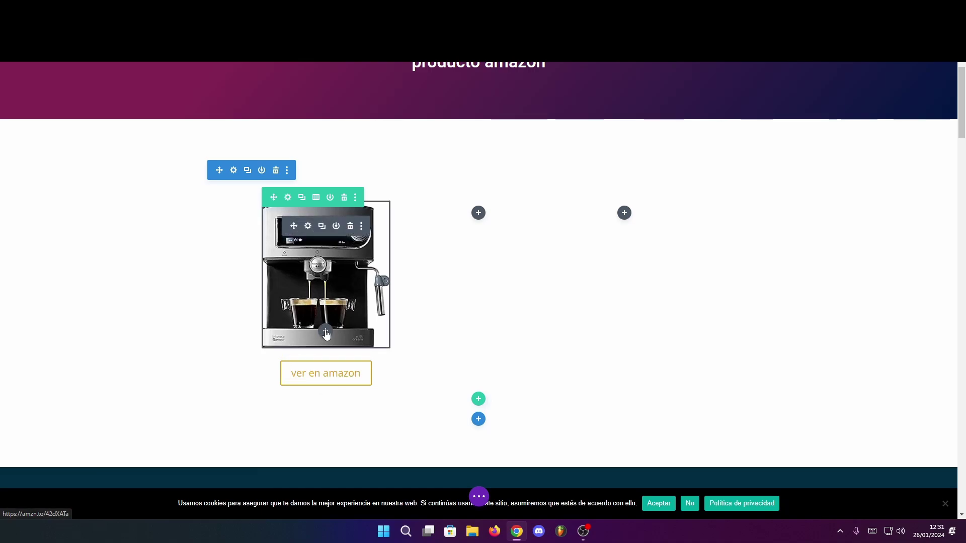
click(325, 332)
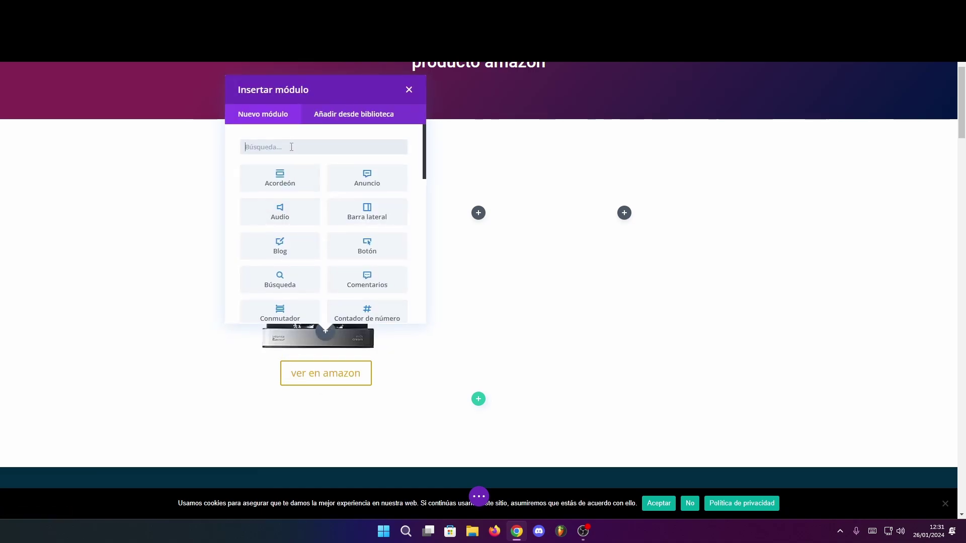
text(text)
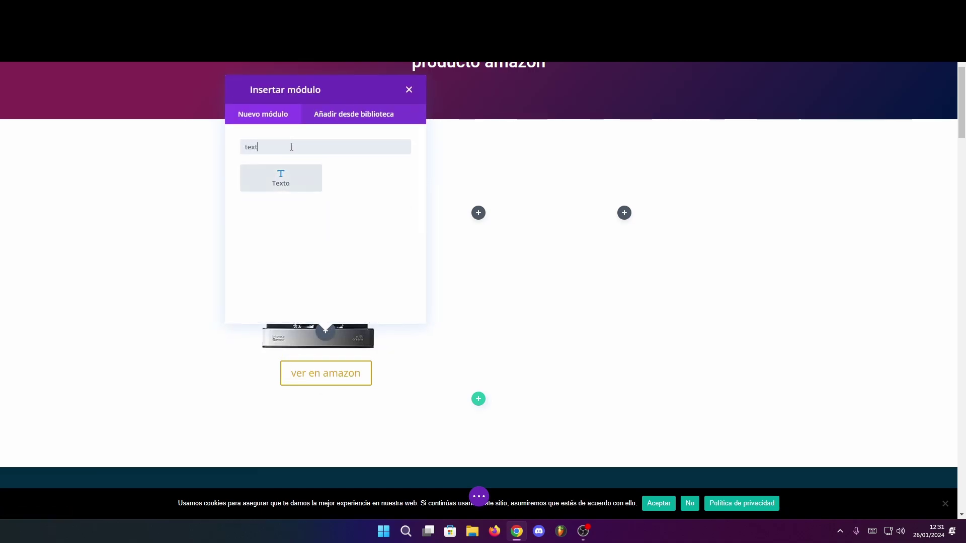
click(290, 185)
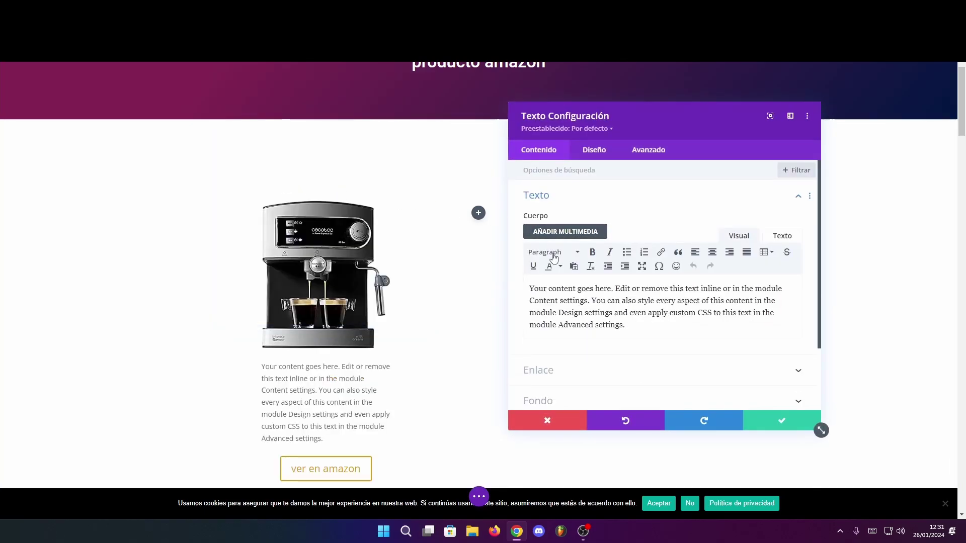
key(ctrl+a)
text(Cafetera Cecotec)
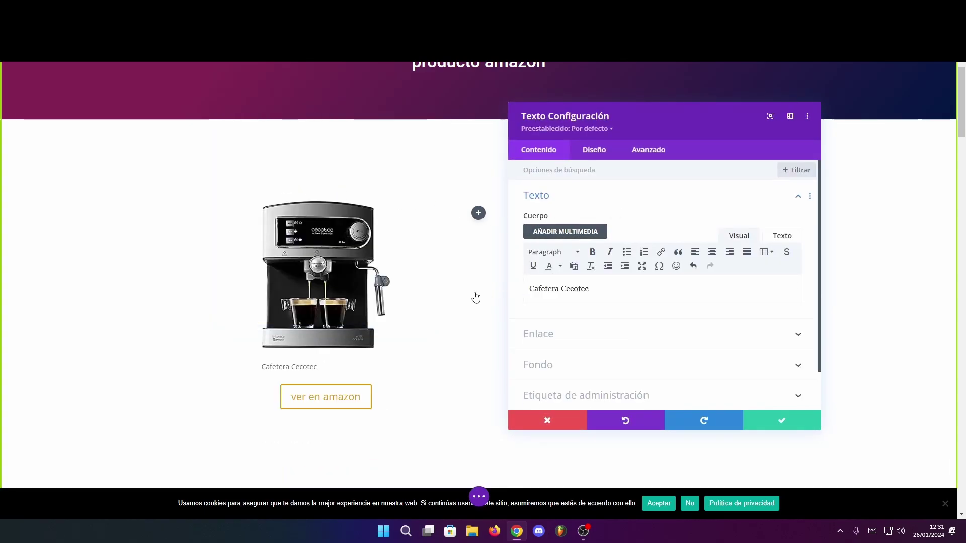
Format "Cafetera Cecotec" as a centred Heading 2 and save the text module
drag(589, 288, 457, 276)
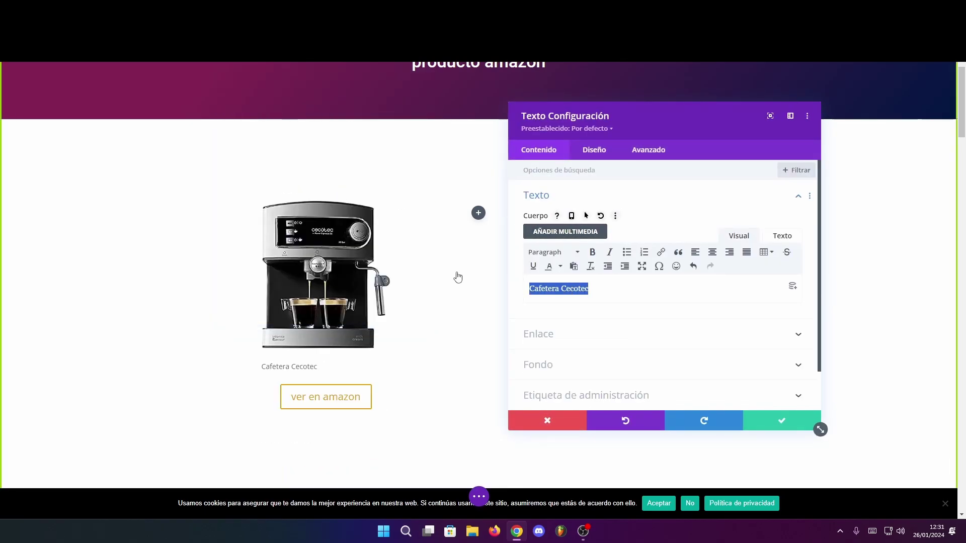
click(575, 254)
click(577, 314)
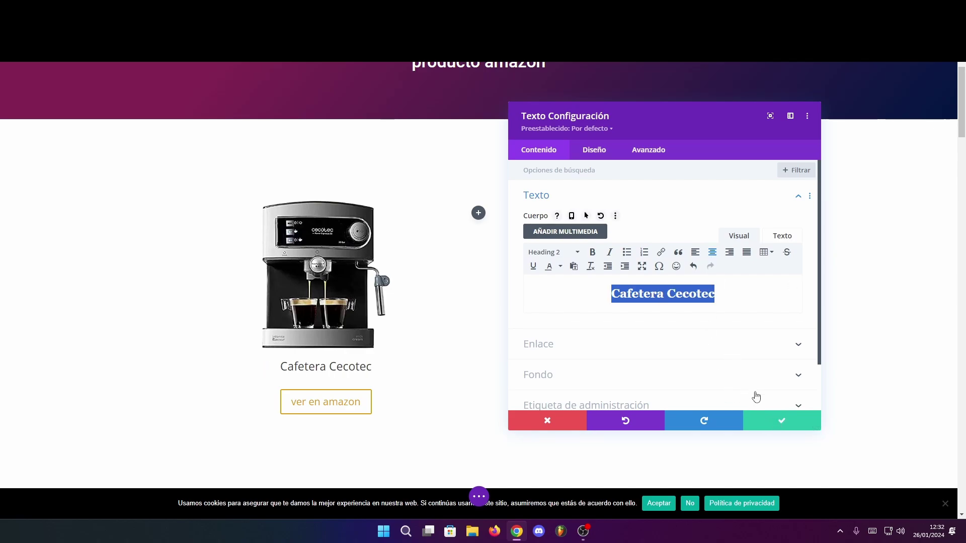
click(774, 421)
Move the "Cafetera Cecotec" title above the image and save the page
drag(335, 367, 291, 196)
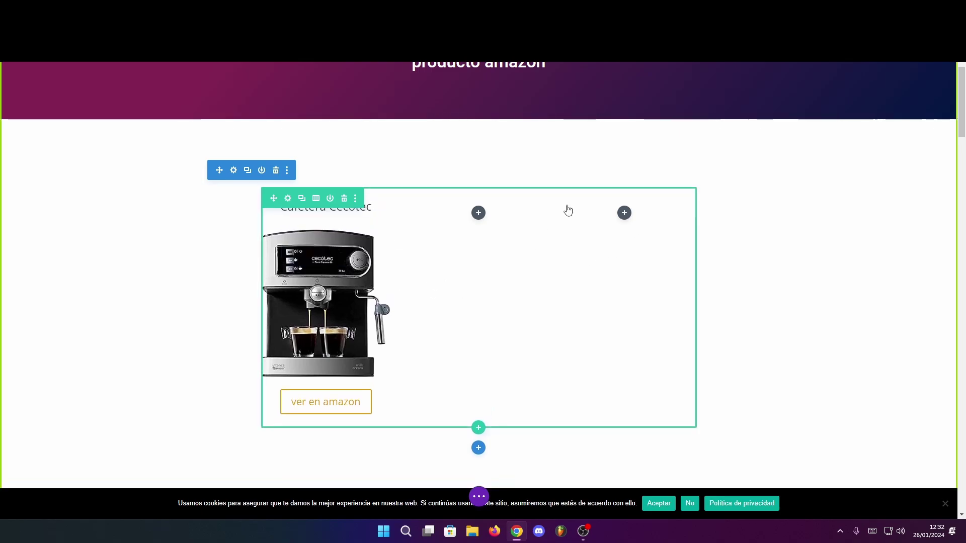
click(479, 497)
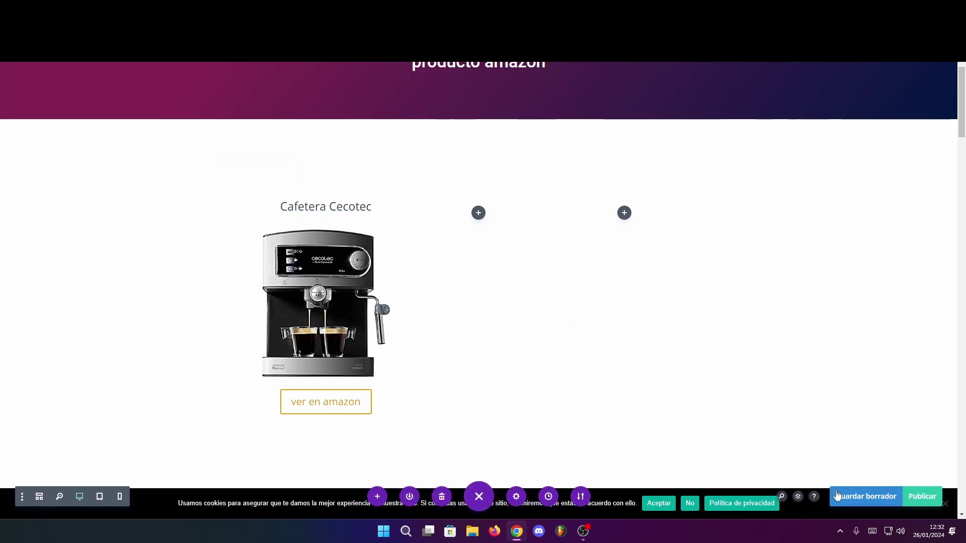
click(869, 496)
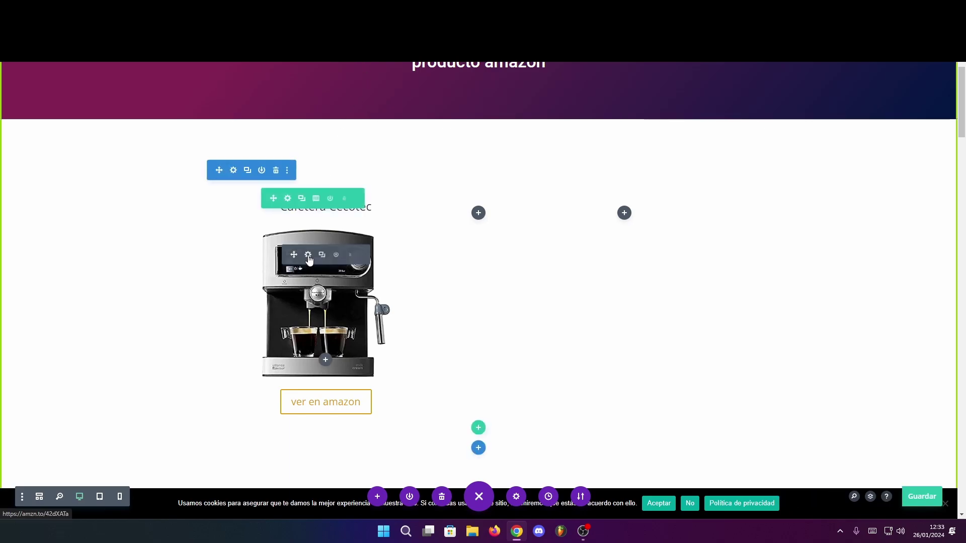
Leave the visual builder and test the "ver en amazon" button's link on the resulting page
click(384, 67)
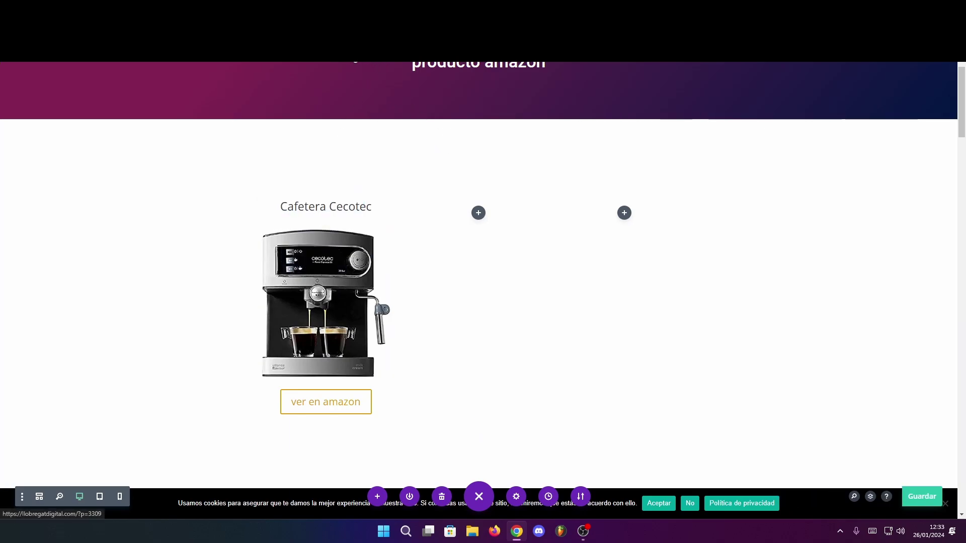
scroll(443, 171, down, 2)
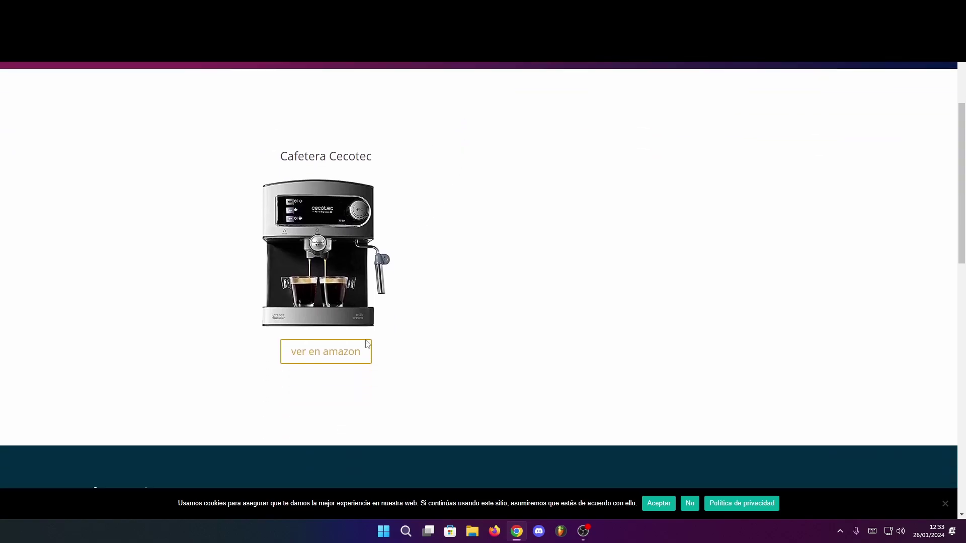
click(328, 355)
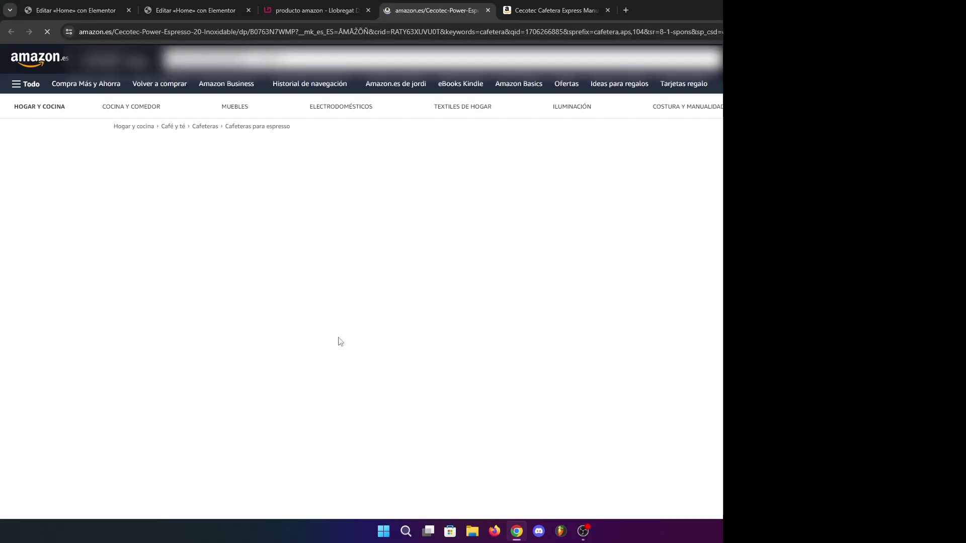
Examine the affiliate tag in the Amazon product page's address, and return to the Elementor editor with the Cecotec product block
drag(352, 32, 723, 31)
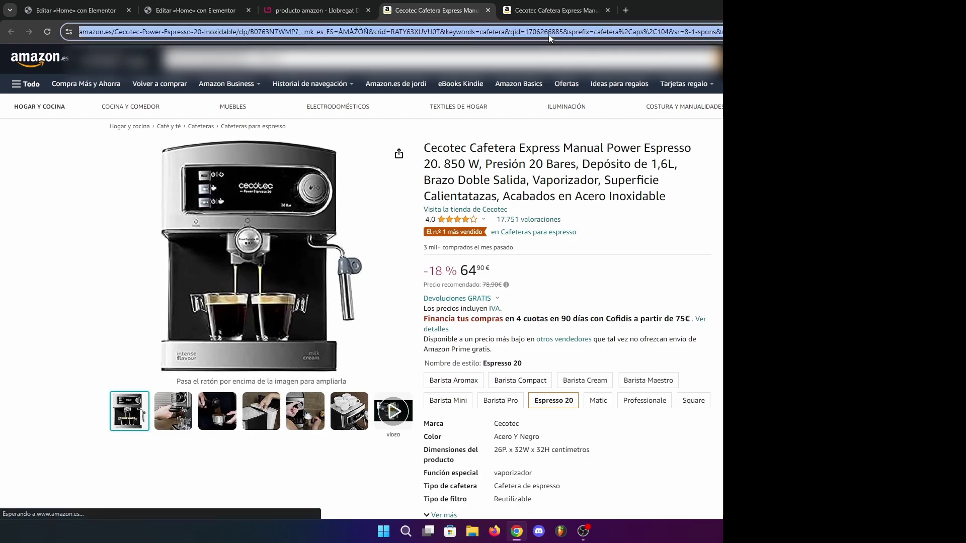
click(586, 30)
key(End)
drag(534, 32, 579, 31)
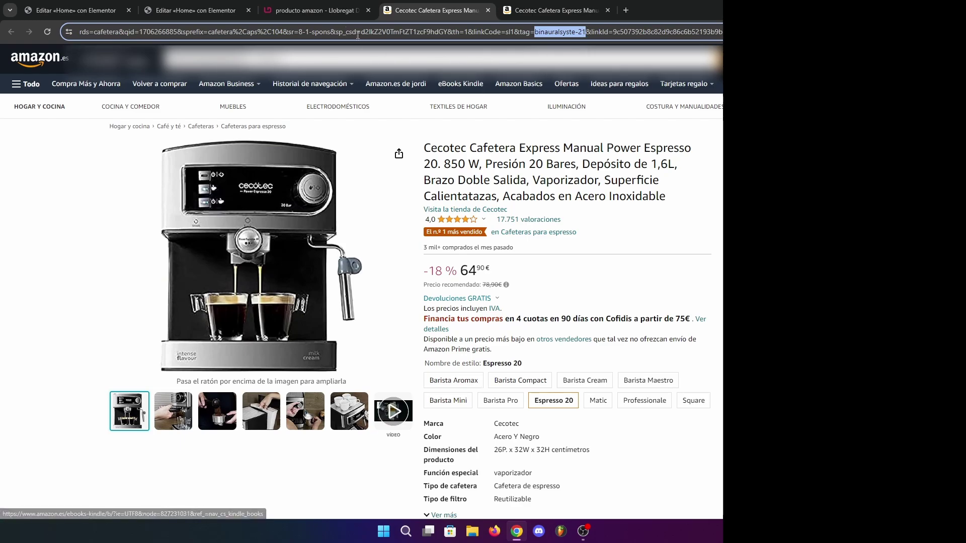
key(ctrl+2)
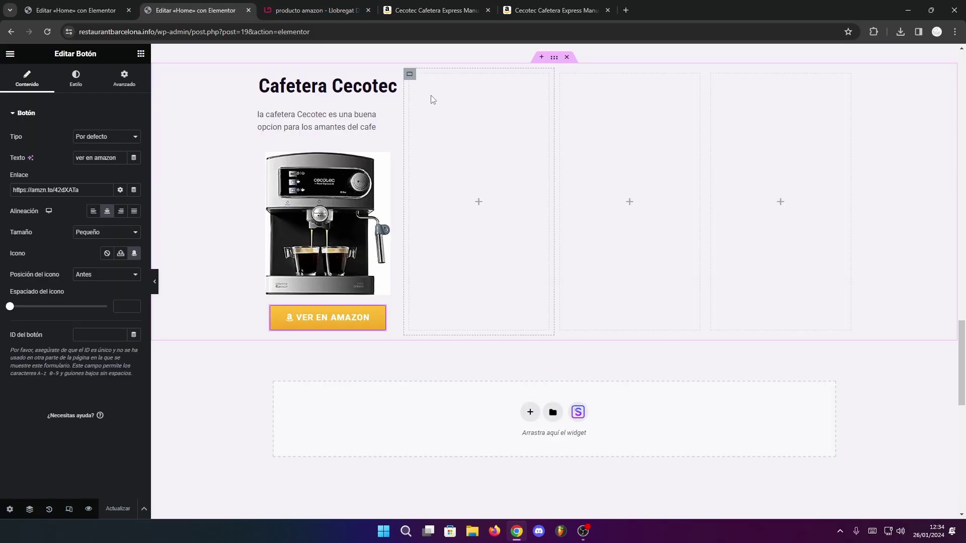